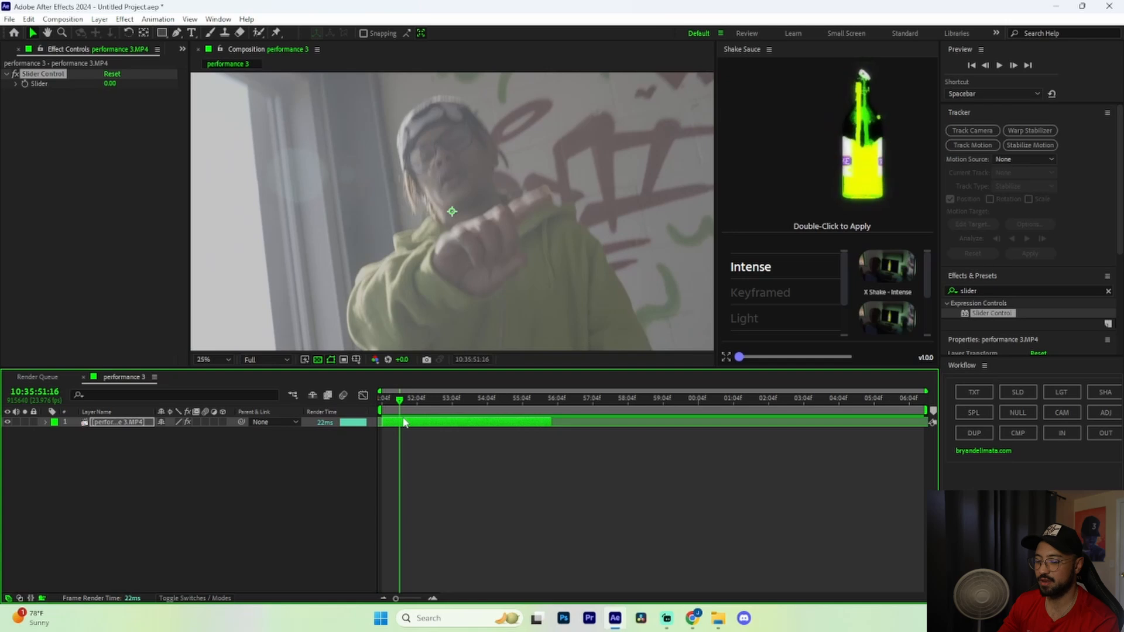
Split the Slider-equipped performance 3 clip into two layers at the playhead
{"action": "key", "text": "ctrl+shift+d"}
Split layer 1 at 51:22 and select the short middle piece at 52:00
{"action": "left_click_drag", "start_coordinate": [402, 410], "coordinate": [440, 423]}
{"action": "key", "text": "ctrl+shift+d"}
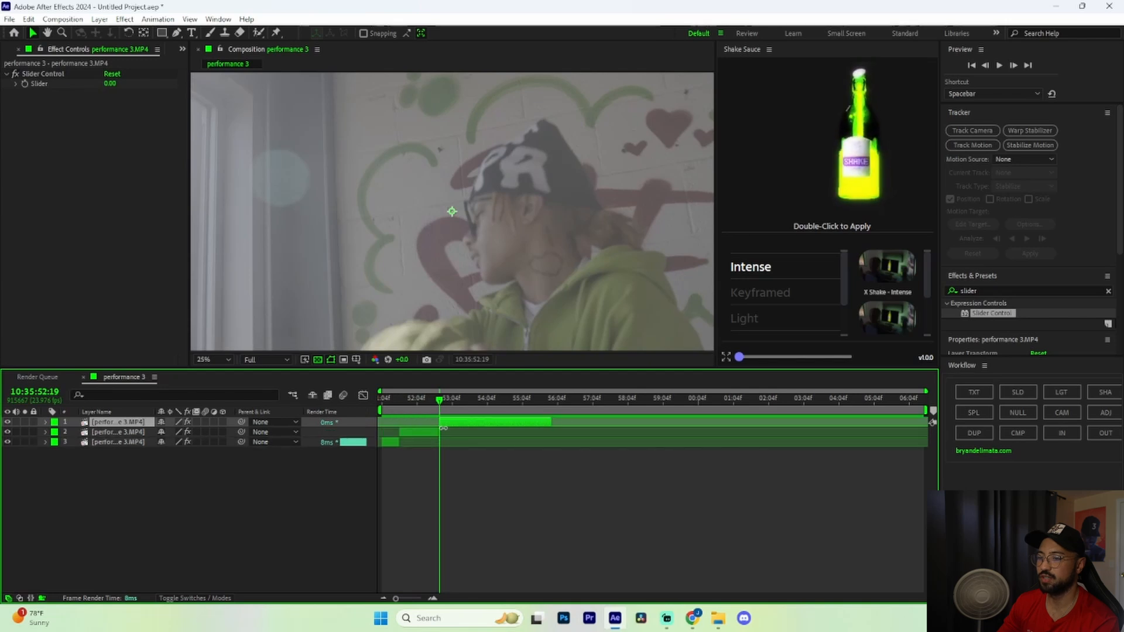
{"action": "left_click_drag", "start_coordinate": [441, 404], "coordinate": [412, 419]}
{"action": "left_click", "coordinate": [415, 433]}
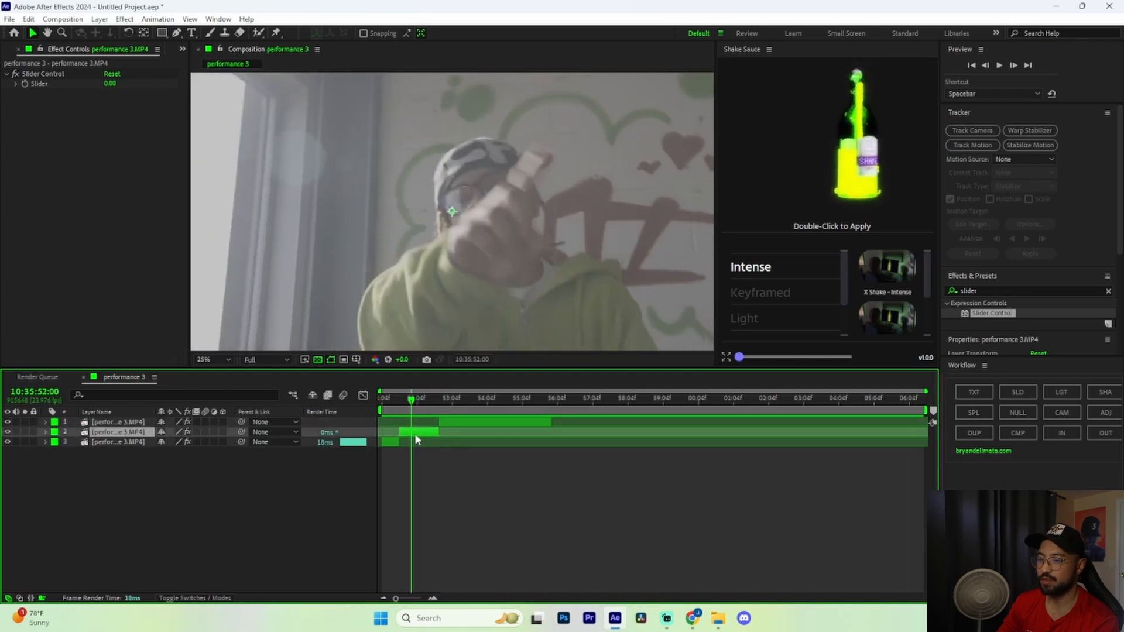
Give layer 2's Position a wiggle(20,50) expression
{"action": "left_click", "coordinate": [46, 432]}
{"action": "left_click", "coordinate": [56, 452]}
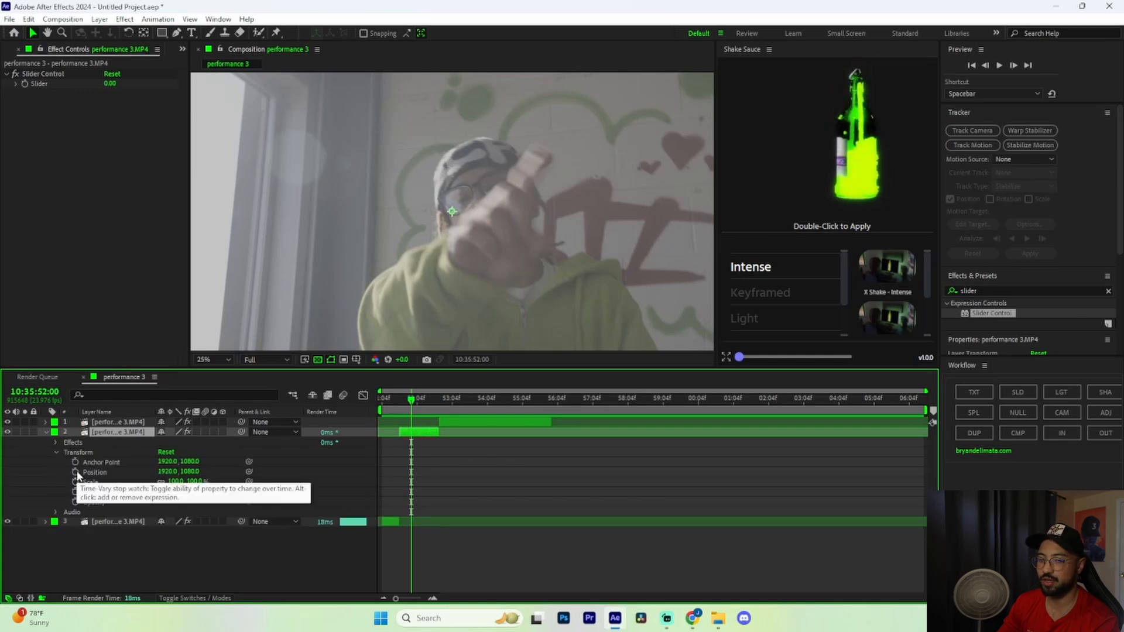
{"action": "left_click", "coordinate": [75, 472], "text": "alt"}
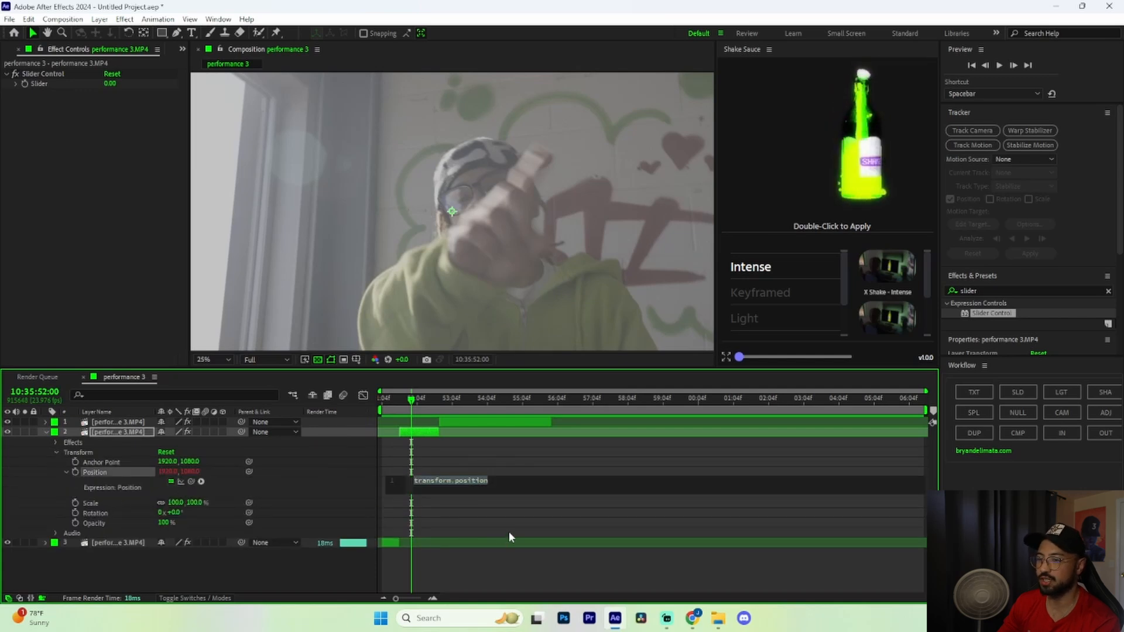
{"action": "type", "text": "wiggle"}
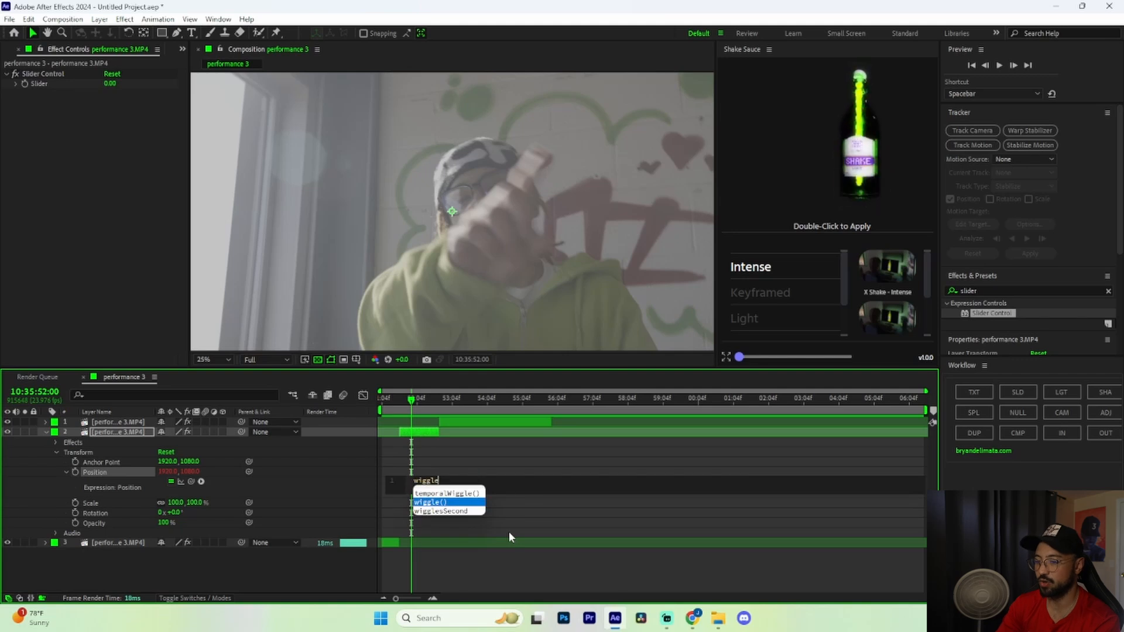
{"action": "key", "text": "Return"}
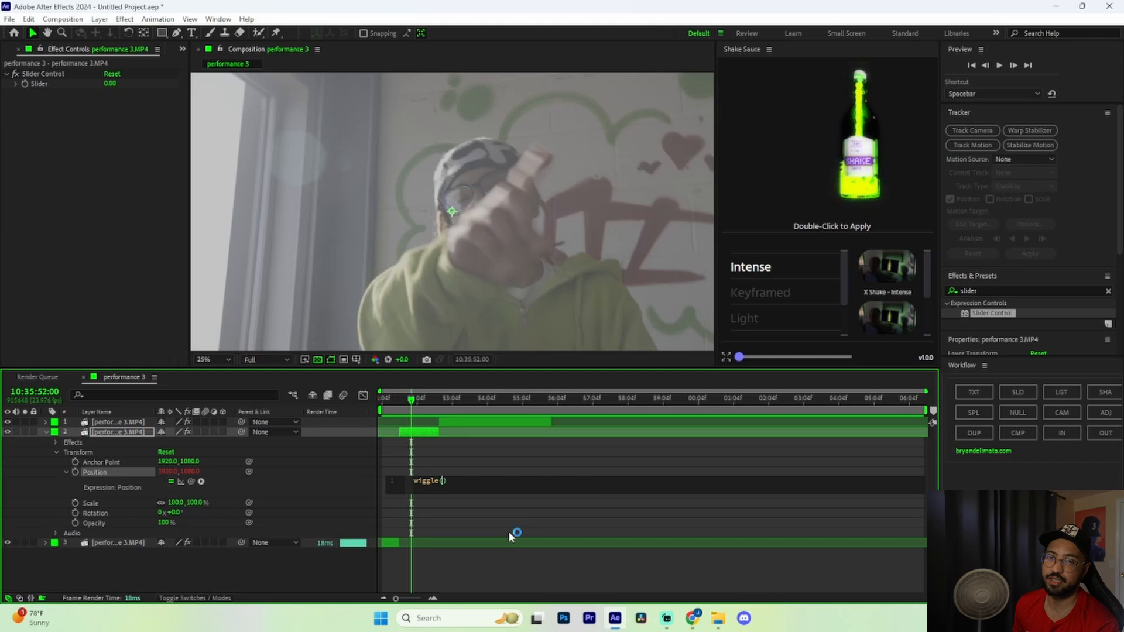
{"action": "left_click", "coordinate": [508, 532]}
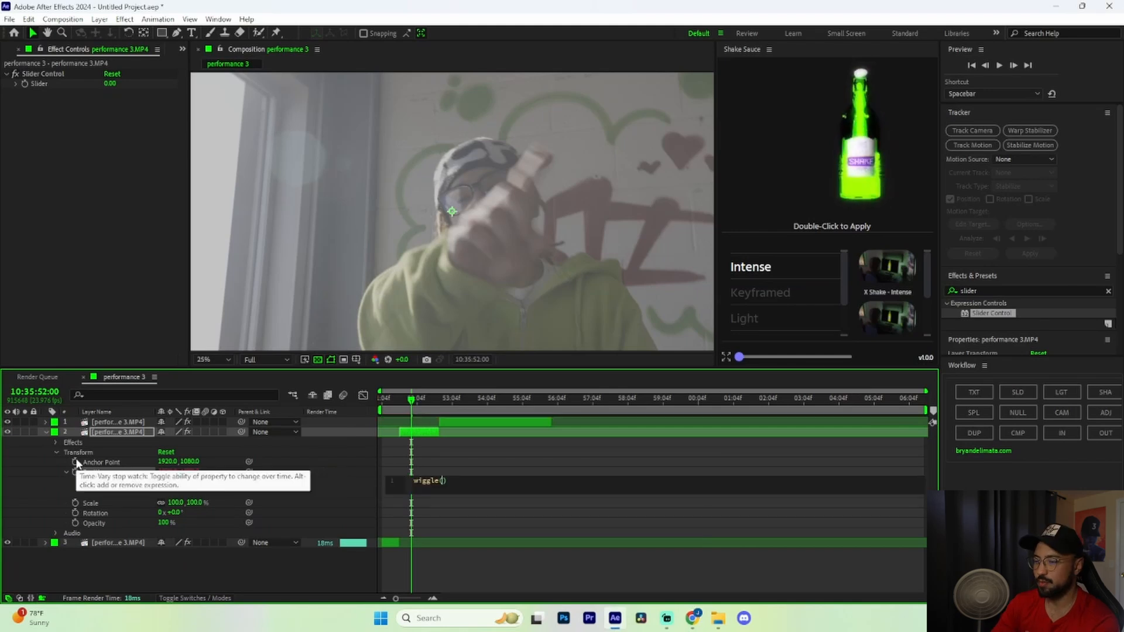
{"action": "type", "text": "20"}
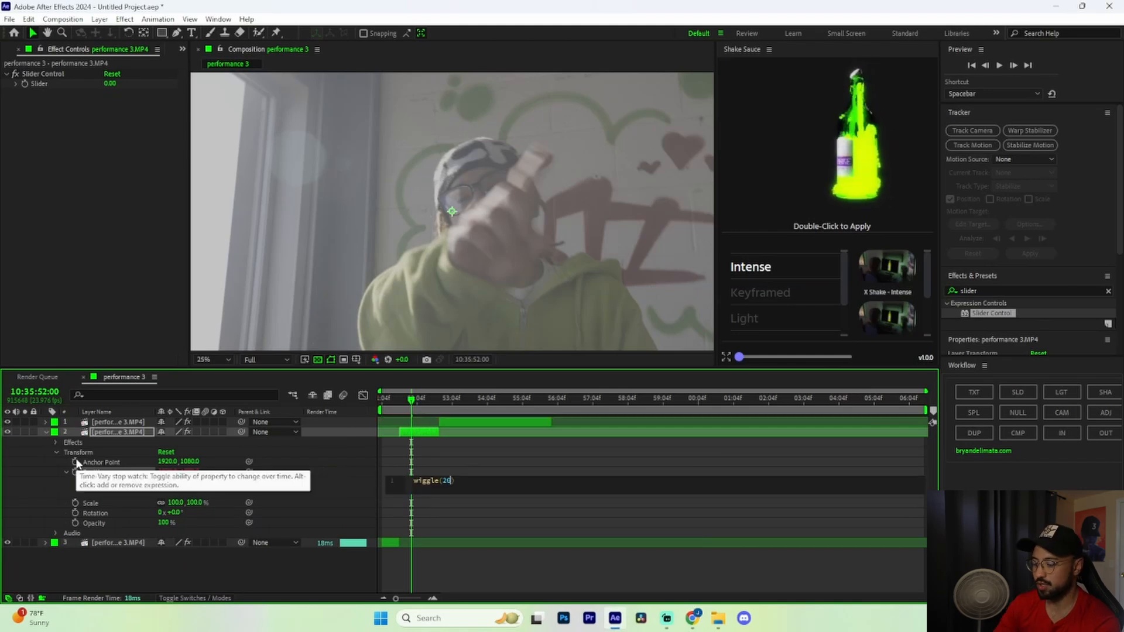
{"action": "type", "text": ",50"}
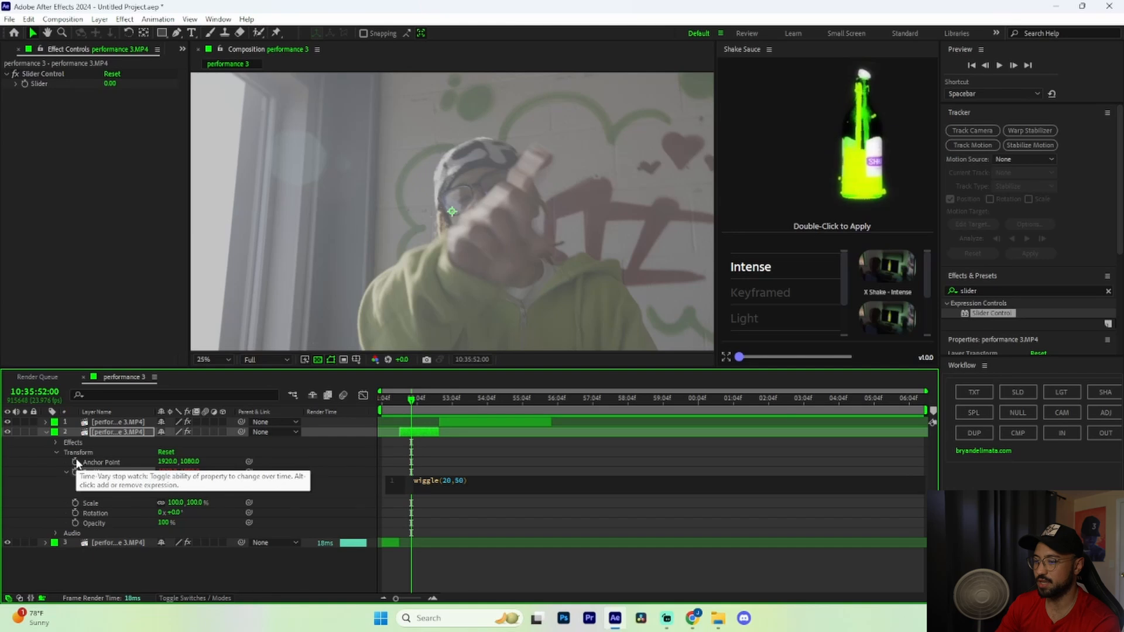
Collapse layer 2 and preview the shake from 51:16
{"action": "left_click", "coordinate": [45, 432]}
{"action": "left_click", "coordinate": [400, 408]}
{"action": "key", "text": "space"}
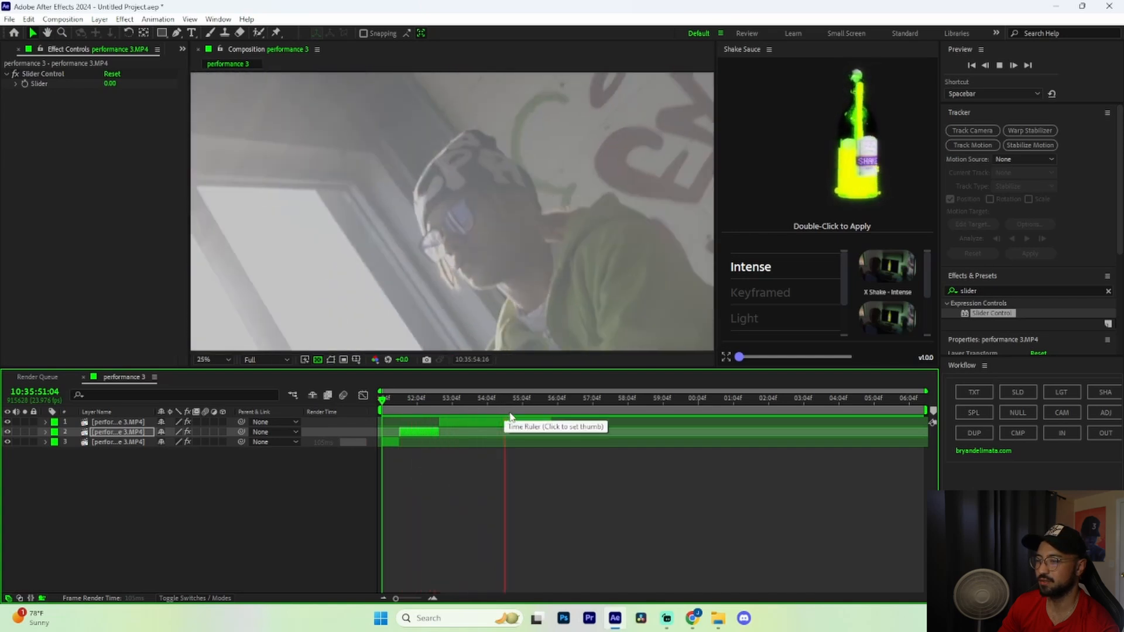
Stop the preview, split layer 1 at 55:00 and 55:14, and select the new piece
{"action": "left_click", "coordinate": [498, 409]}
{"action": "key", "text": "space"}
{"action": "mouse_move", "coordinate": [531, 400]}
{"action": "left_mouse_down"}
{"action": "mouse_move", "coordinate": [517, 403]}
{"action": "mouse_move", "coordinate": [537, 407]}
{"action": "left_mouse_up"}
{"action": "left_click", "coordinate": [525, 423]}
{"action": "key", "text": "ctrl+shift+d"}
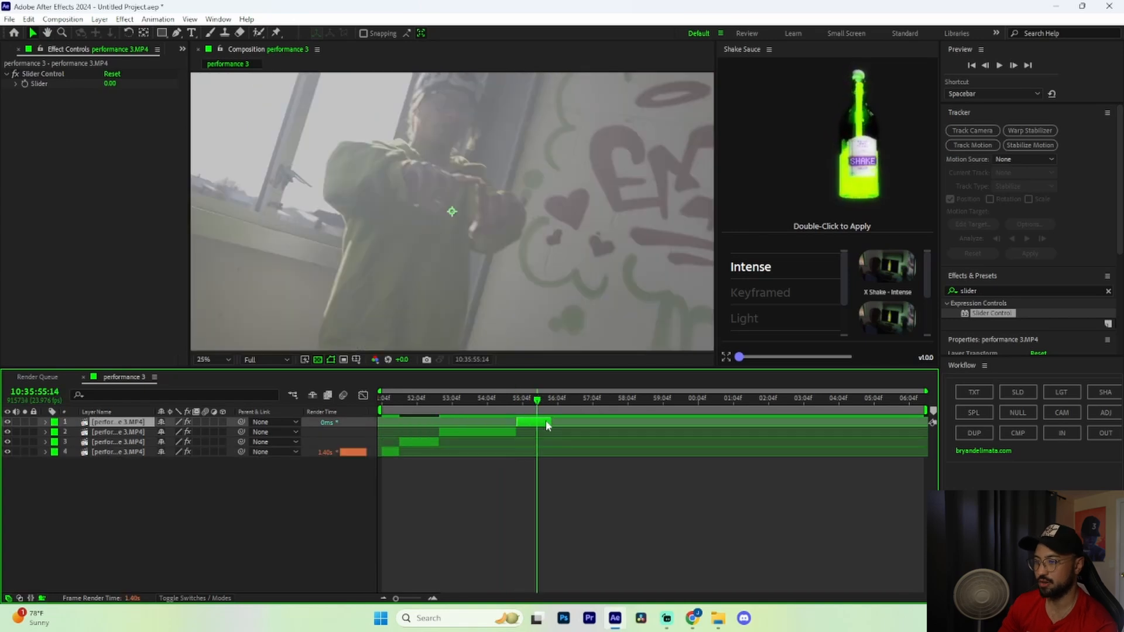
{"action": "key", "text": "ctrl+shift+d"}
{"action": "left_click", "coordinate": [530, 432]}
{"action": "left_click", "coordinate": [528, 408]}
Add a wiggle(20,50) expression to the new layer 2 piece's Position
{"action": "left_click", "coordinate": [46, 432]}
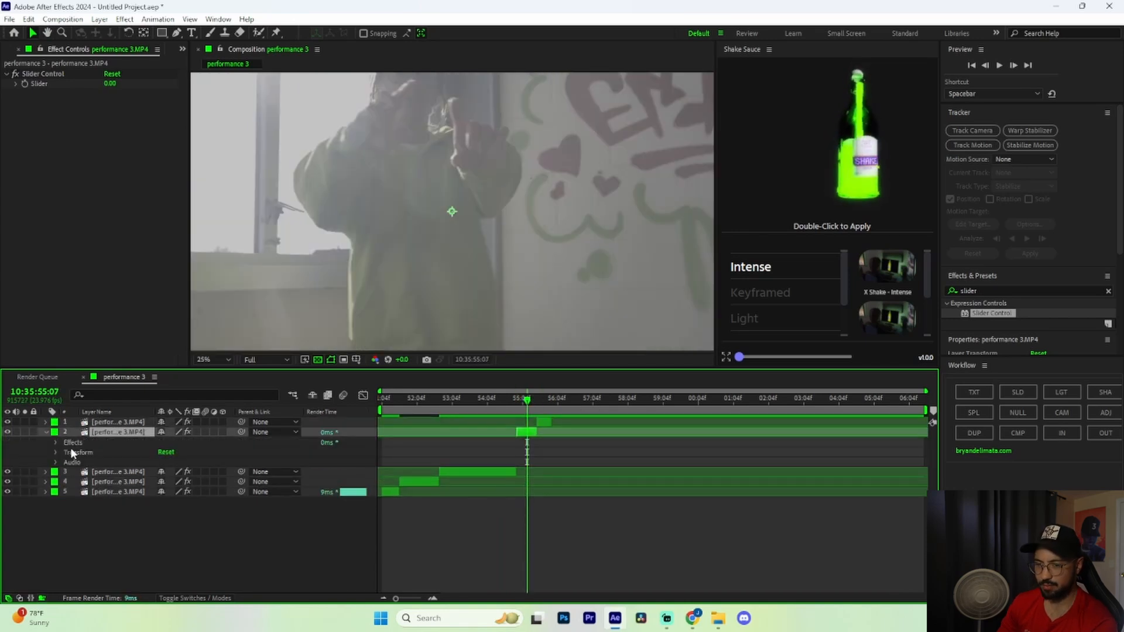
{"action": "left_click", "coordinate": [57, 451]}
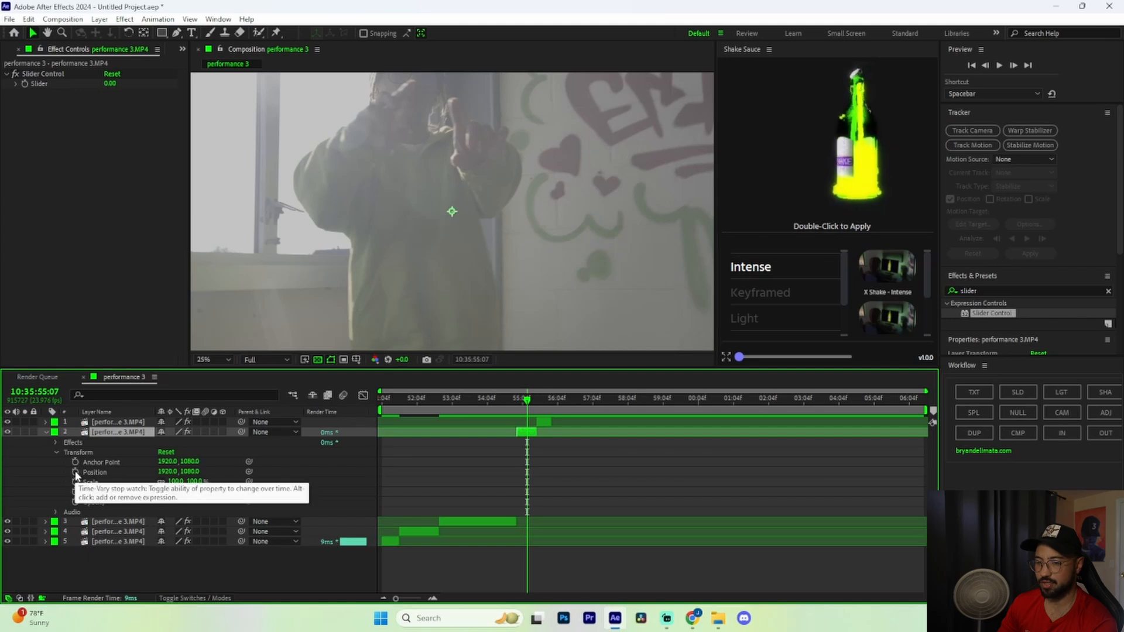
{"action": "left_click", "coordinate": [75, 472], "text": "alt"}
{"action": "type", "text": "wigg"}
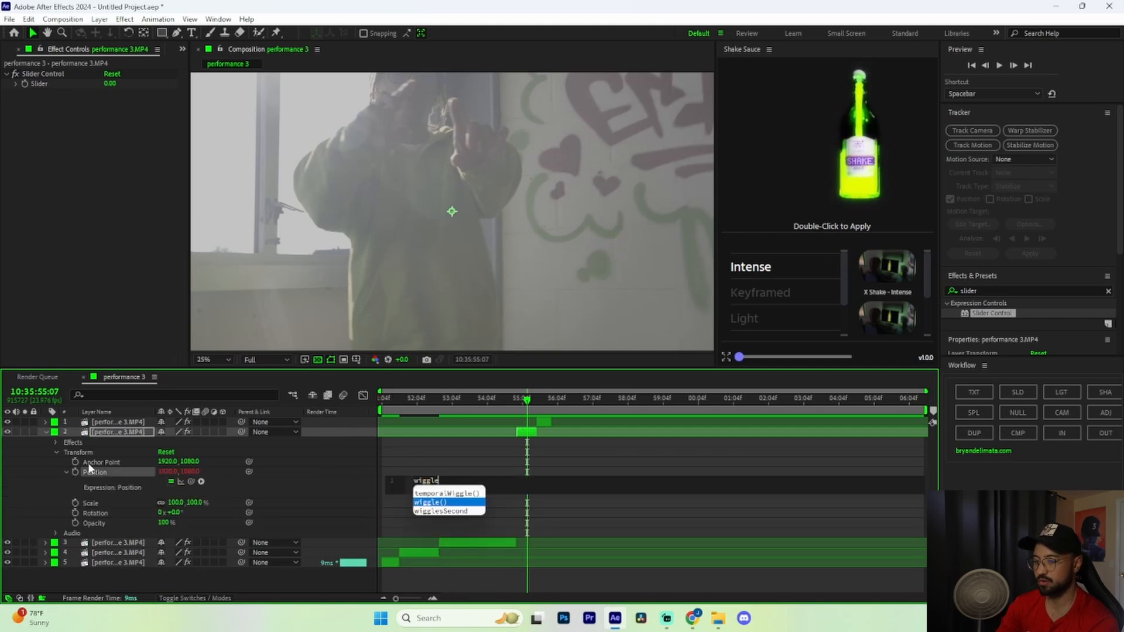
{"action": "type", "text": "le"}
{"action": "key", "text": "Return"}
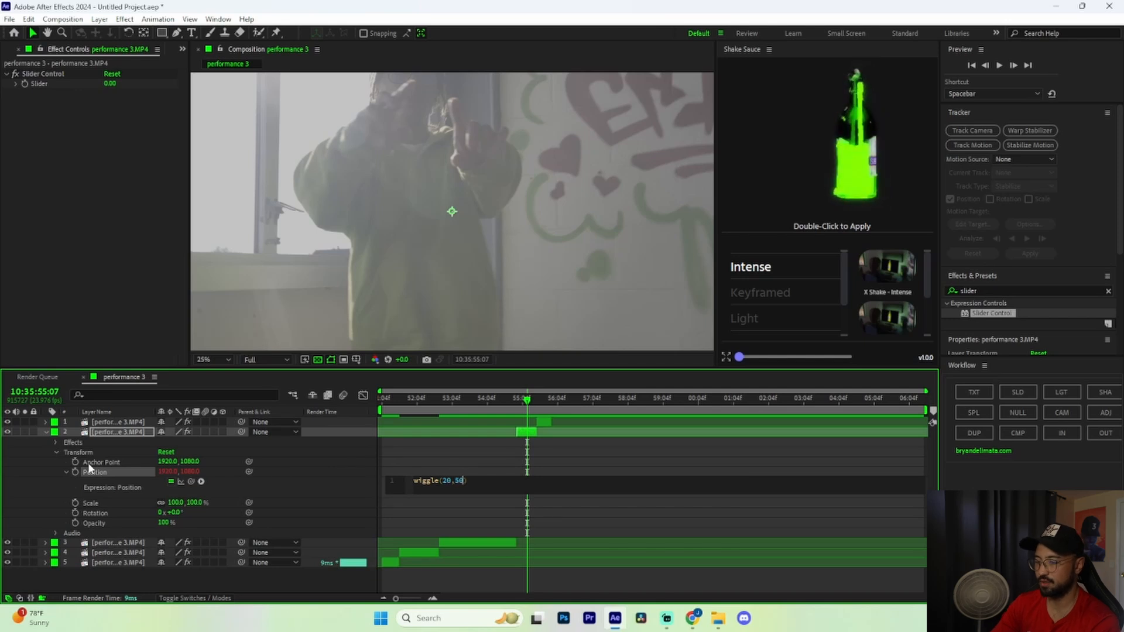
{"action": "left_click", "coordinate": [45, 432]}
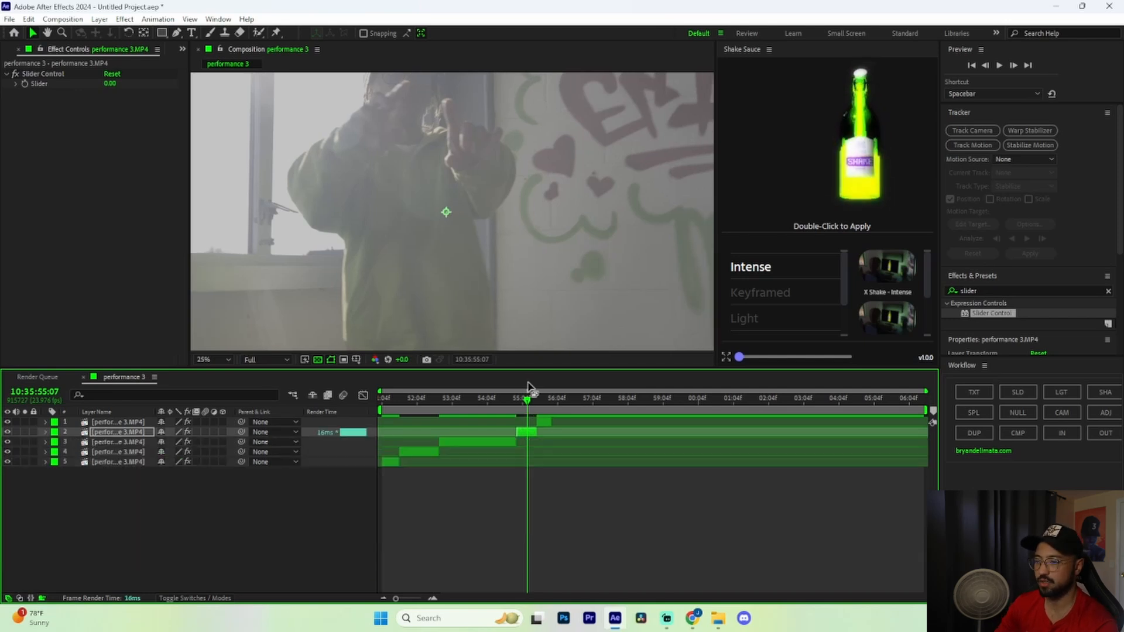
Preview the shaky edit, scrub to about 54:06, preview again, then step back to 52:11
{"action": "key", "text": "space"}
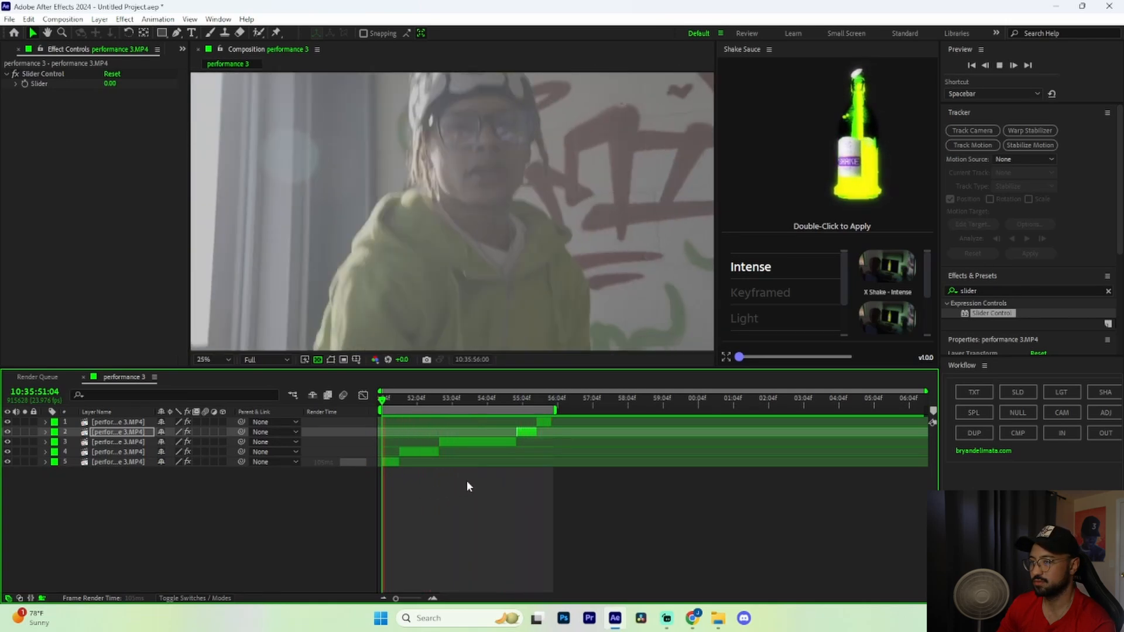
{"action": "key", "text": "space"}
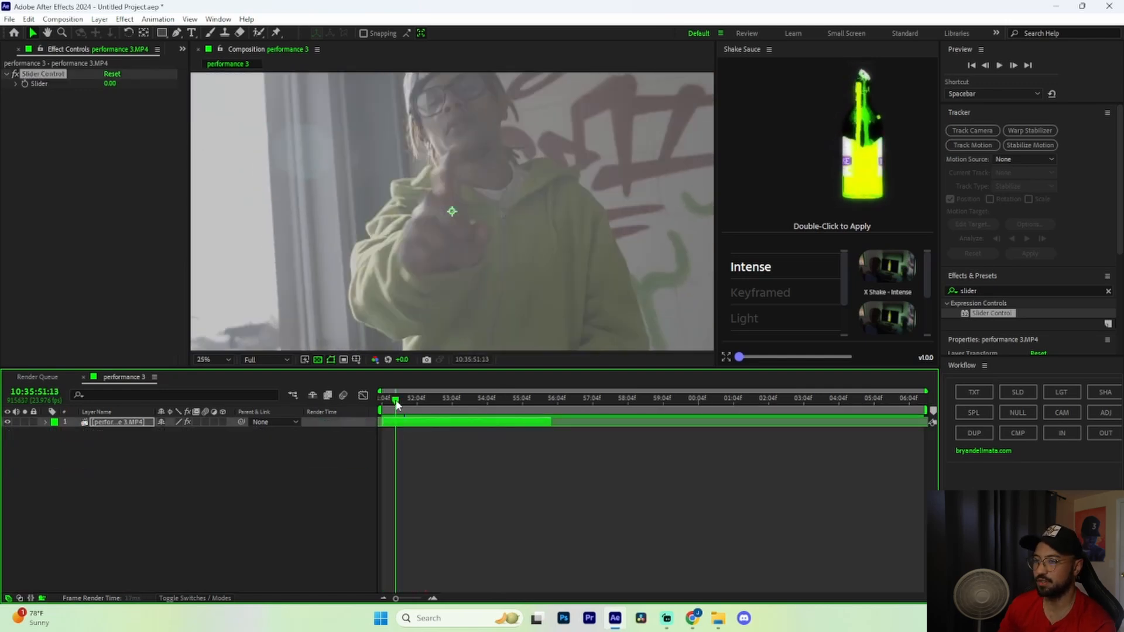
{"action": "left_click_drag", "start_coordinate": [397, 405], "coordinate": [493, 415]}
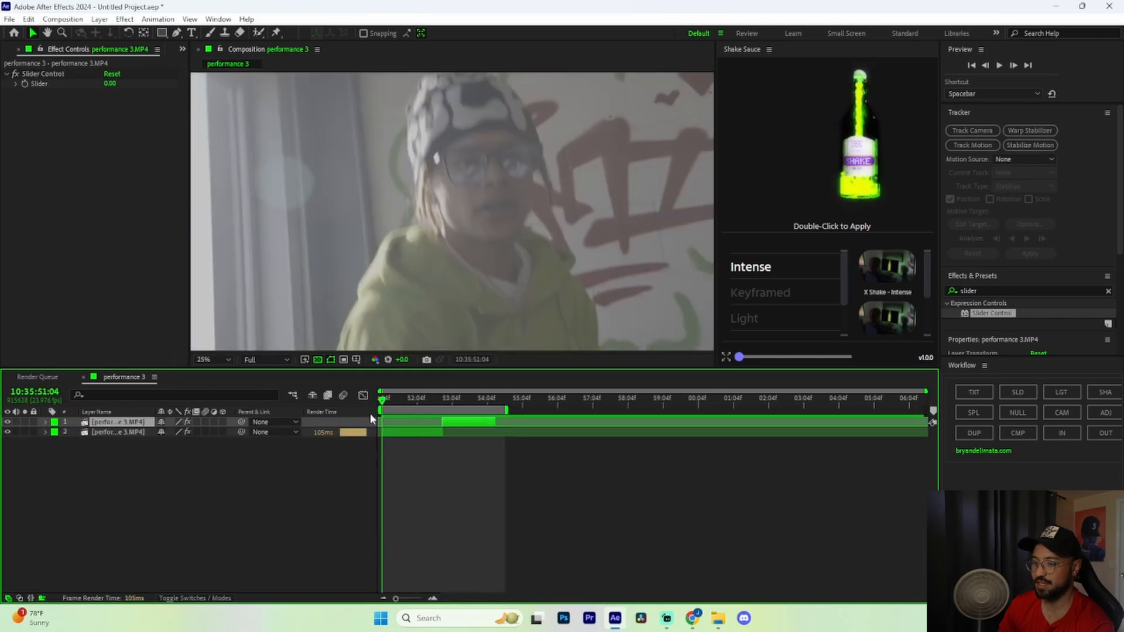
{"action": "key", "text": "space"}
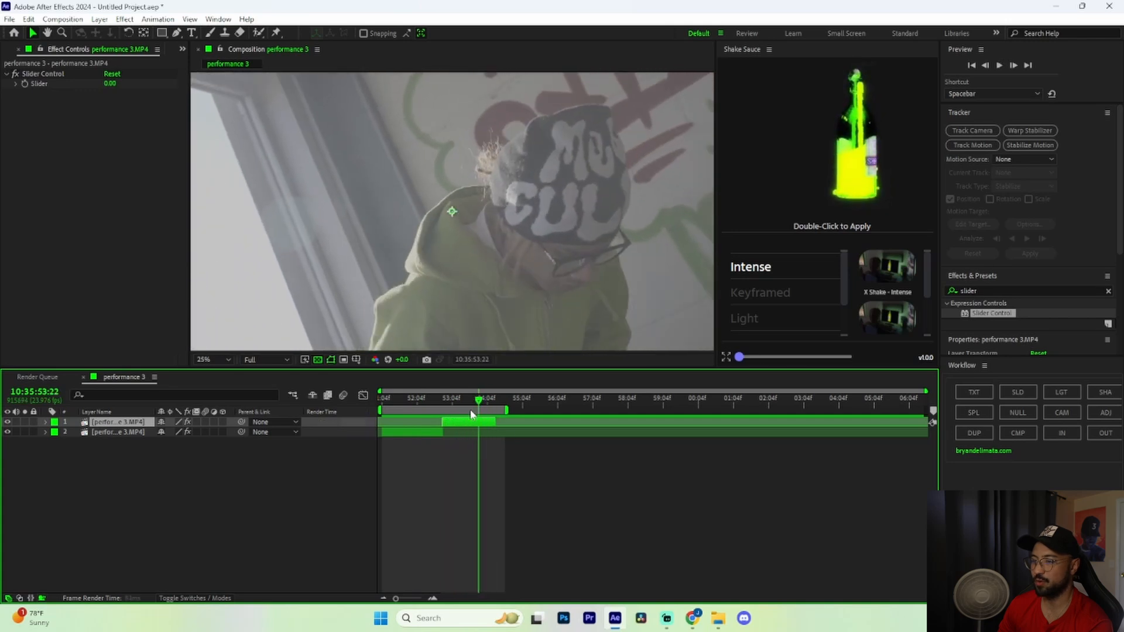
{"action": "key", "text": "space"}
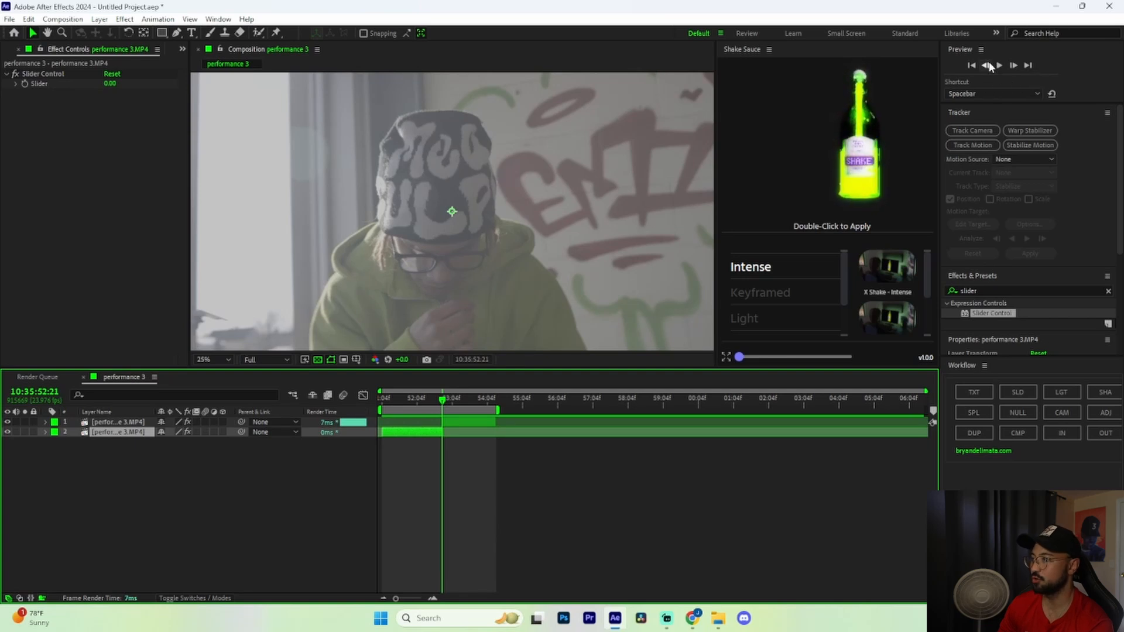
{"action": "left_click", "coordinate": [985, 65]}
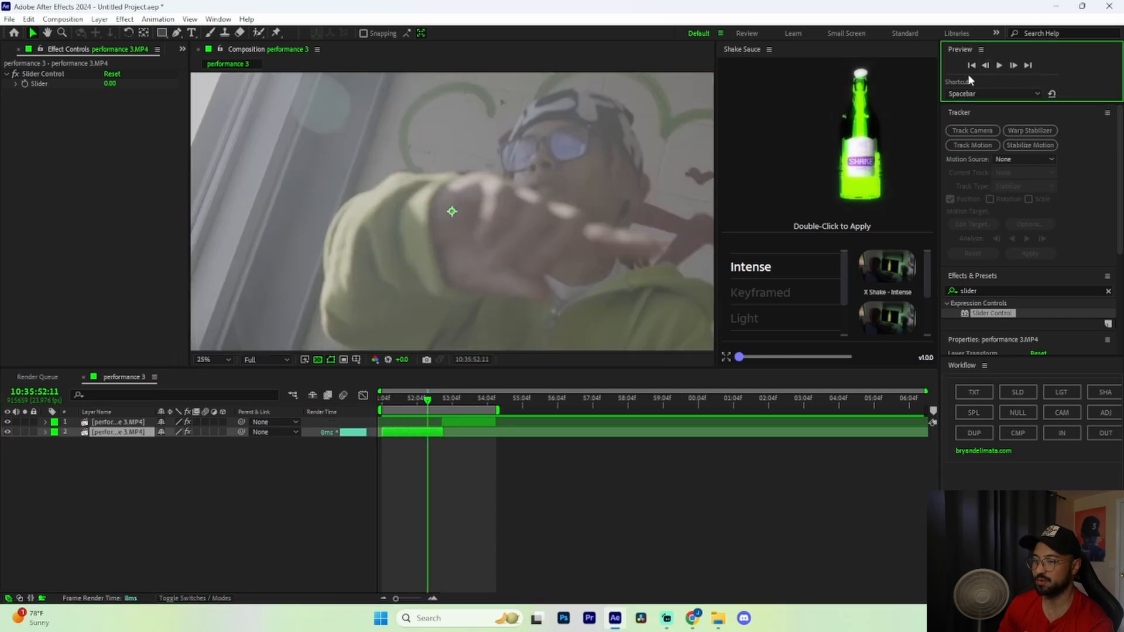
Split layer 2 at 52:11 and show the new piece's Transform properties
{"action": "left_click", "coordinate": [480, 471]}
{"action": "key", "text": "ctrl+shift+d"}
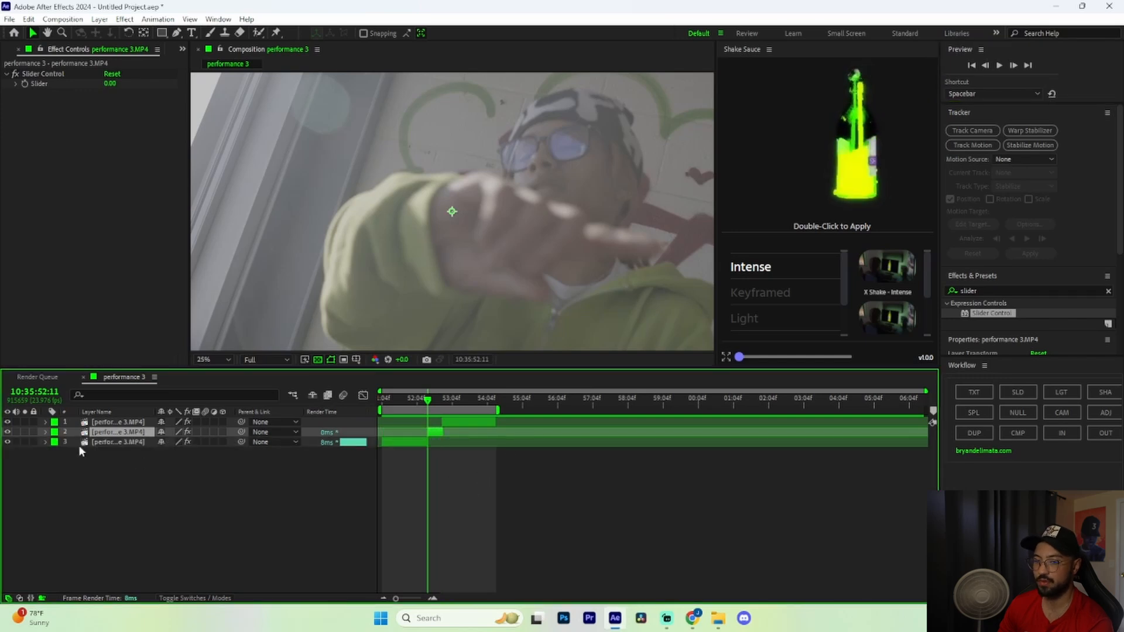
{"action": "left_click", "coordinate": [46, 433]}
{"action": "left_click", "coordinate": [59, 449]}
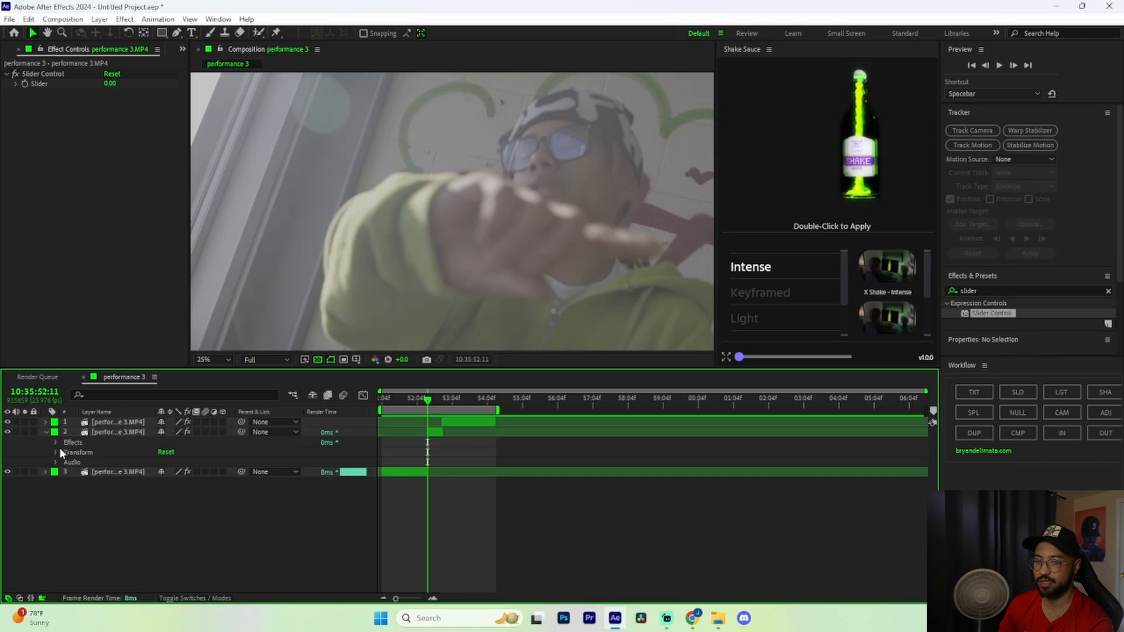
{"action": "left_click", "coordinate": [57, 450]}
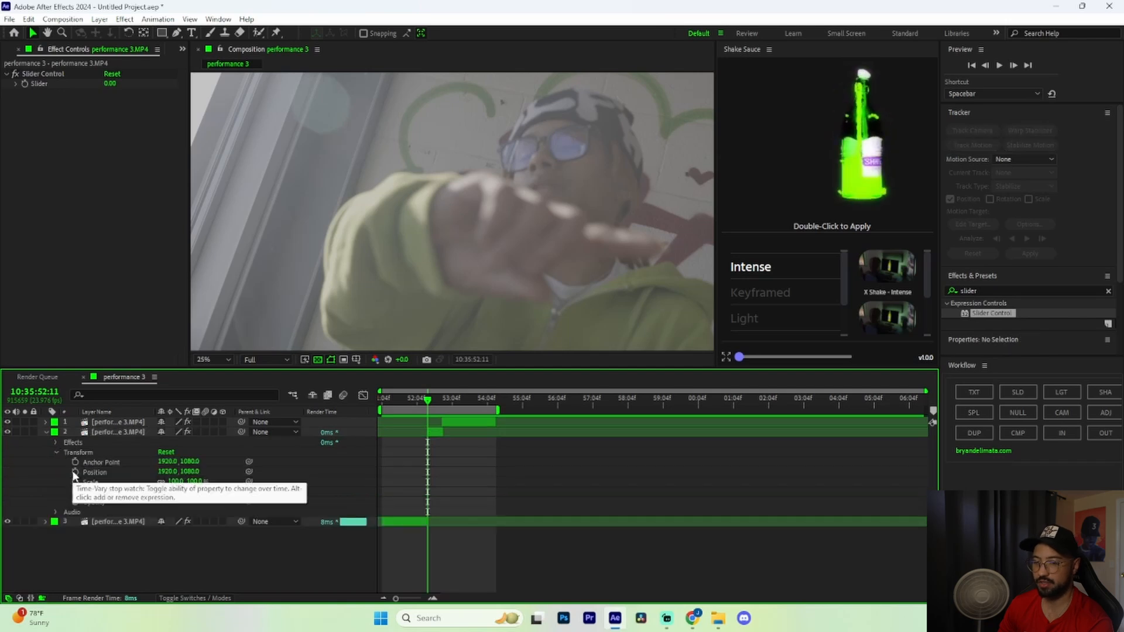
Give its Position a wiggle(20,50) expression and preview from 51:04
{"action": "left_click", "coordinate": [74, 471], "text": "alt"}
{"action": "type", "text": "wiggle"}
{"action": "key", "text": "Return"}
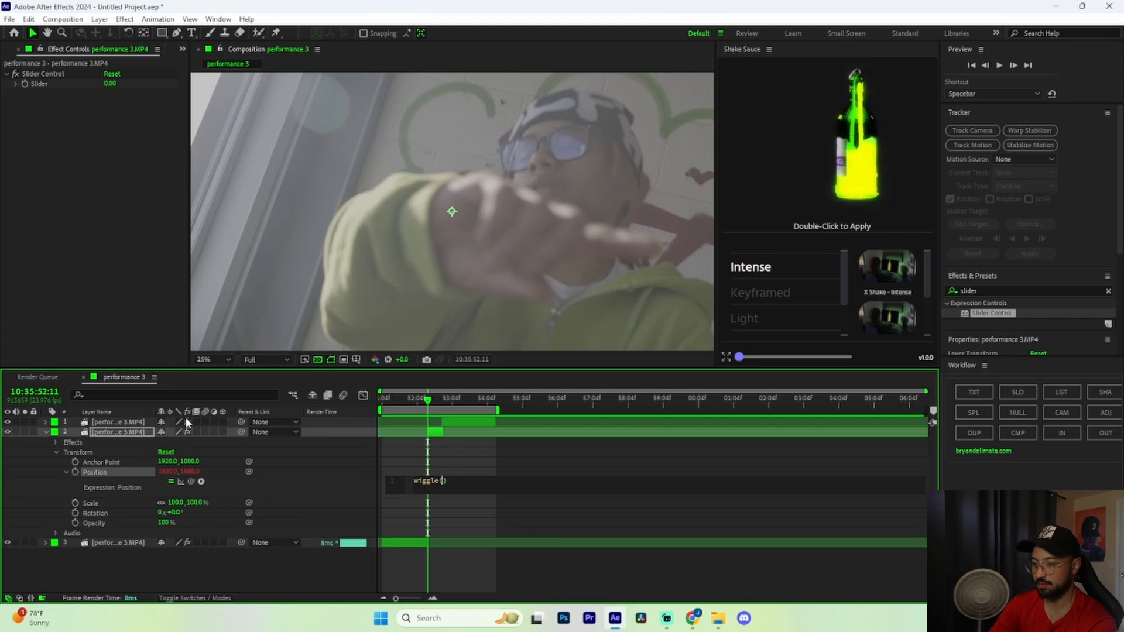
{"action": "type", "text": "20,50"}
{"action": "key", "text": "Return"}
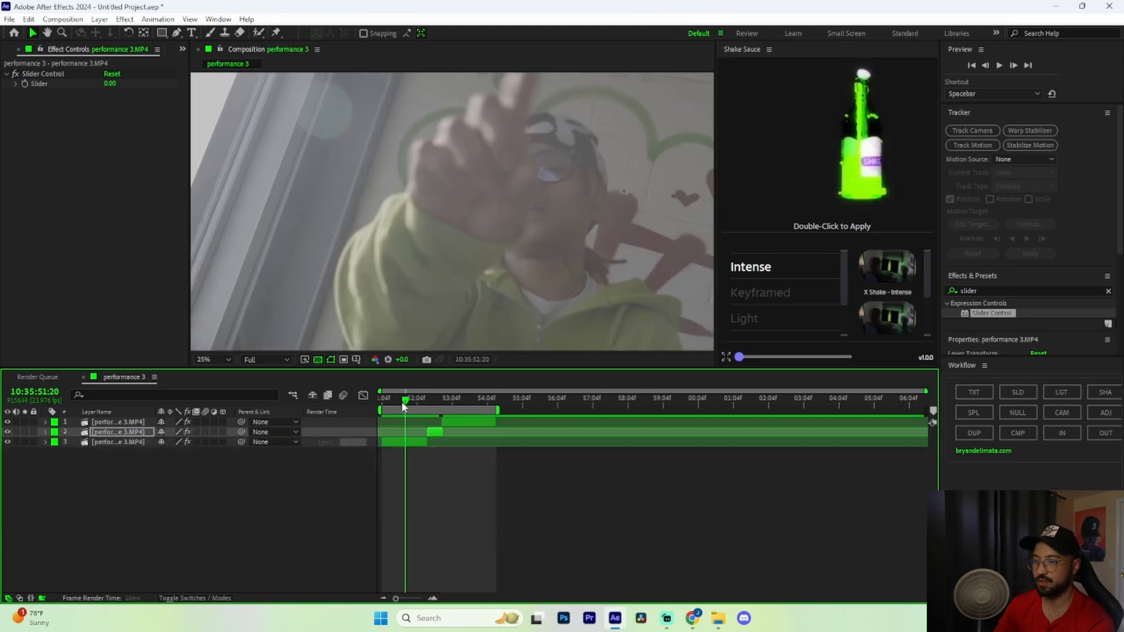
{"action": "left_click_drag", "start_coordinate": [404, 402], "coordinate": [382, 402]}
{"action": "key", "text": "space"}
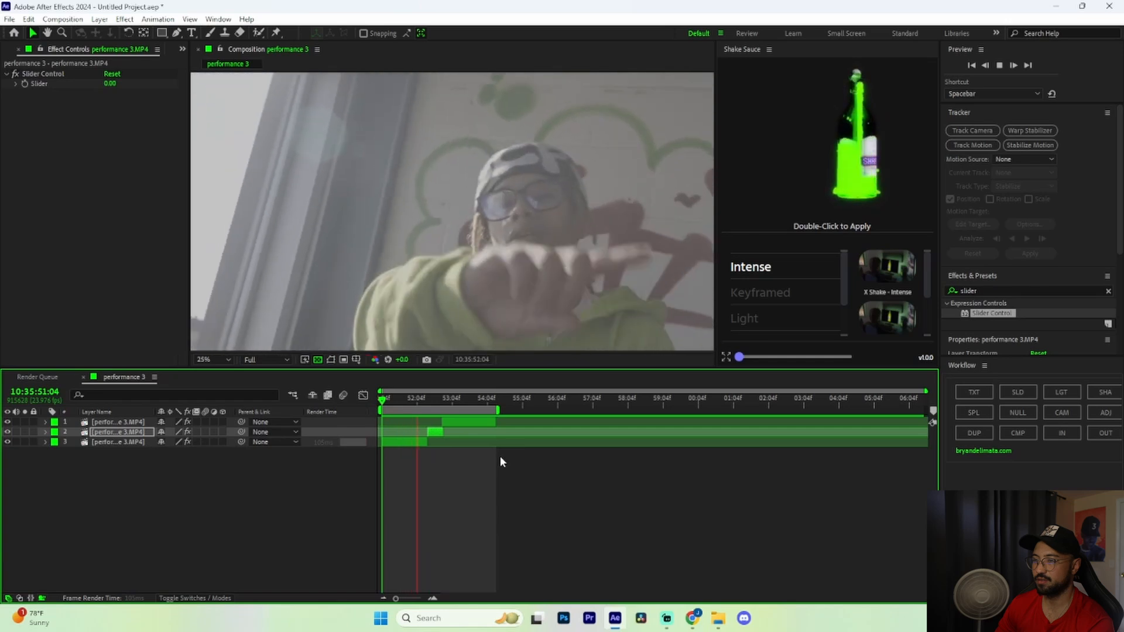
Stop the preview and step from layer 1's in point at 52:21 to the next frame
{"action": "key", "text": "space"}
{"action": "left_click", "coordinate": [465, 402]}
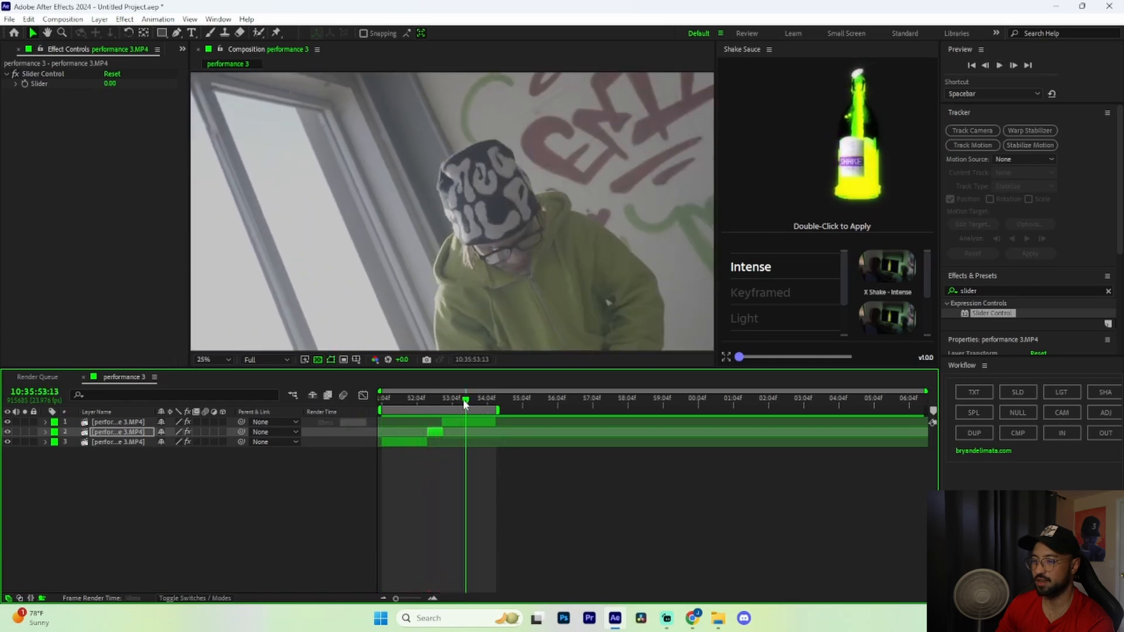
{"action": "left_click", "coordinate": [467, 421]}
{"action": "key", "text": "i"}
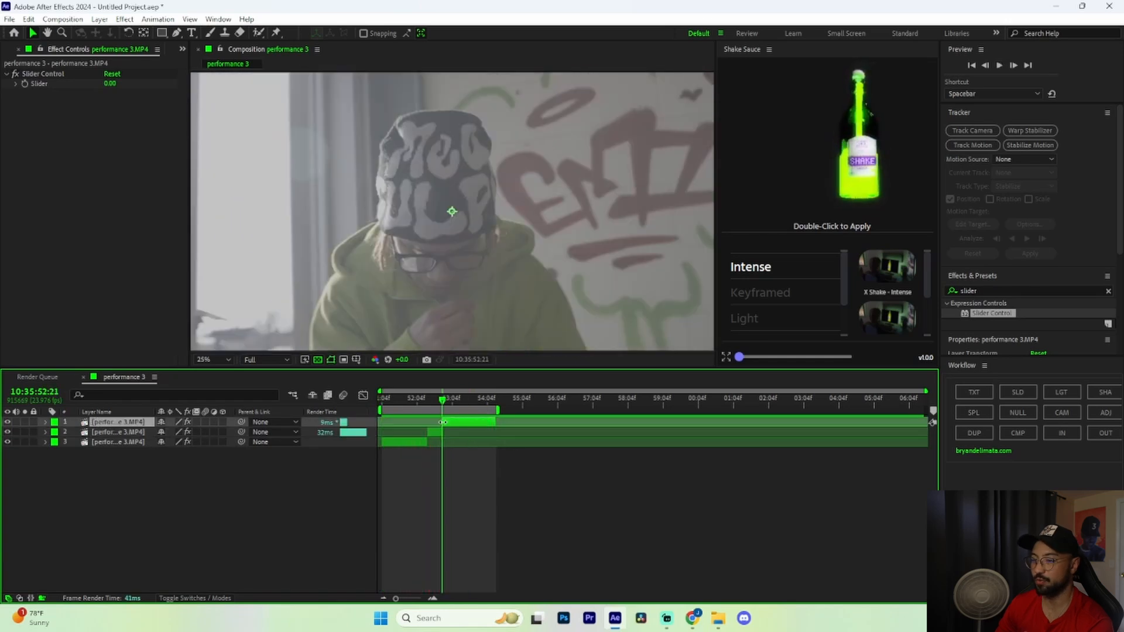
{"action": "left_click", "coordinate": [1015, 65]}
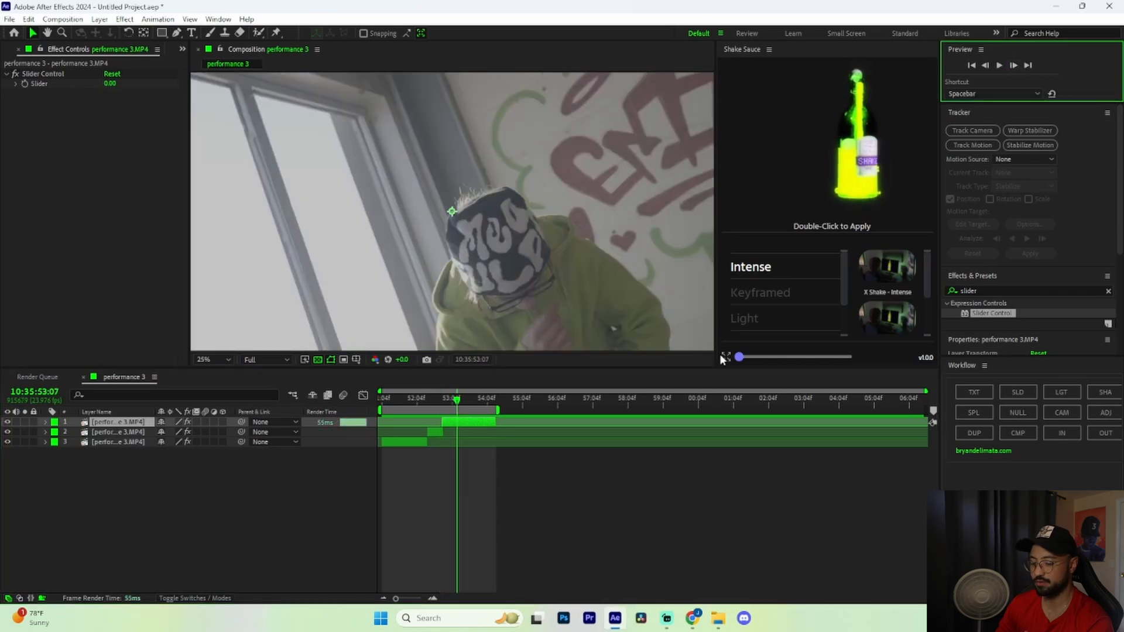
Split the clip there and give the new piece a wiggle(20,20) Position expression
{"action": "key", "text": "ctrl+shift+d"}
{"action": "left_click", "coordinate": [448, 434]}
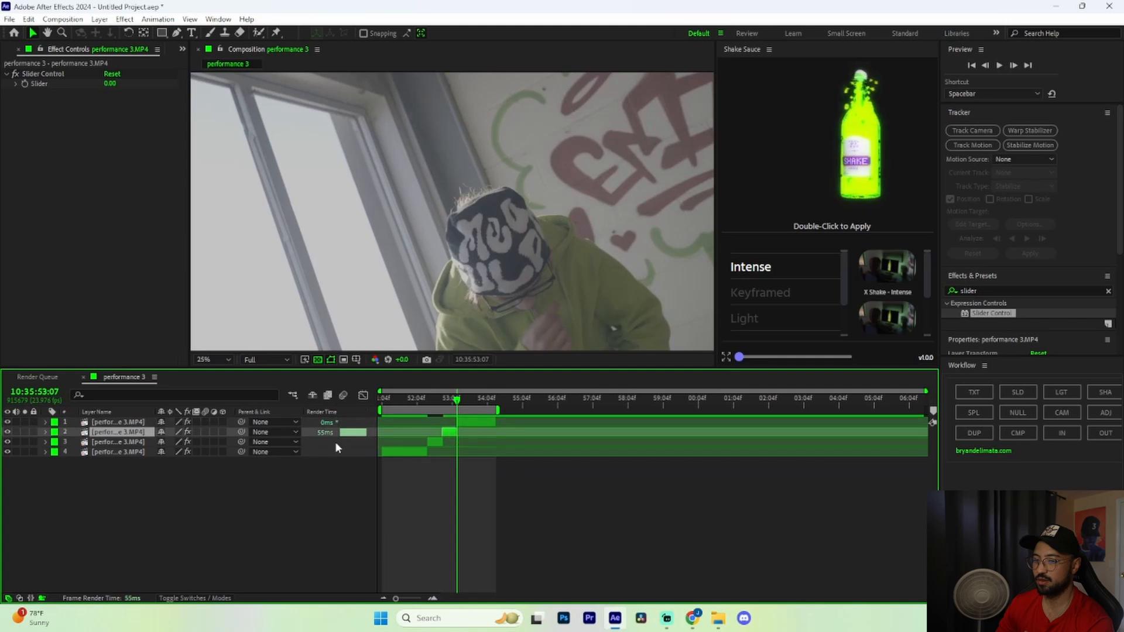
{"action": "left_click", "coordinate": [46, 432]}
{"action": "left_click", "coordinate": [57, 453]}
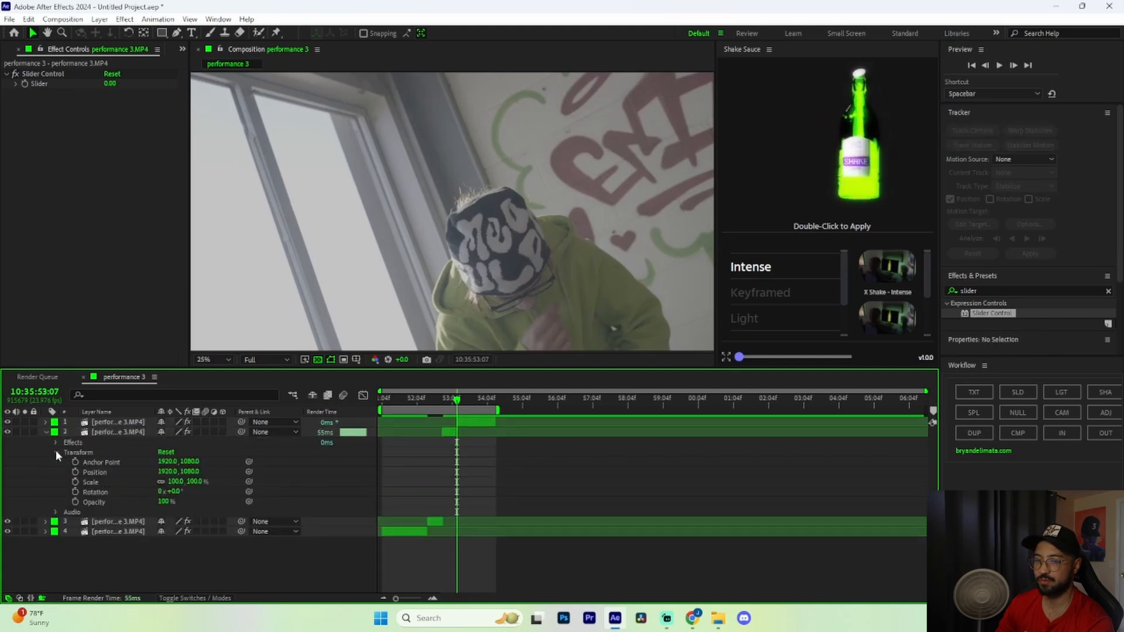
{"action": "left_click", "coordinate": [75, 471], "text": "alt"}
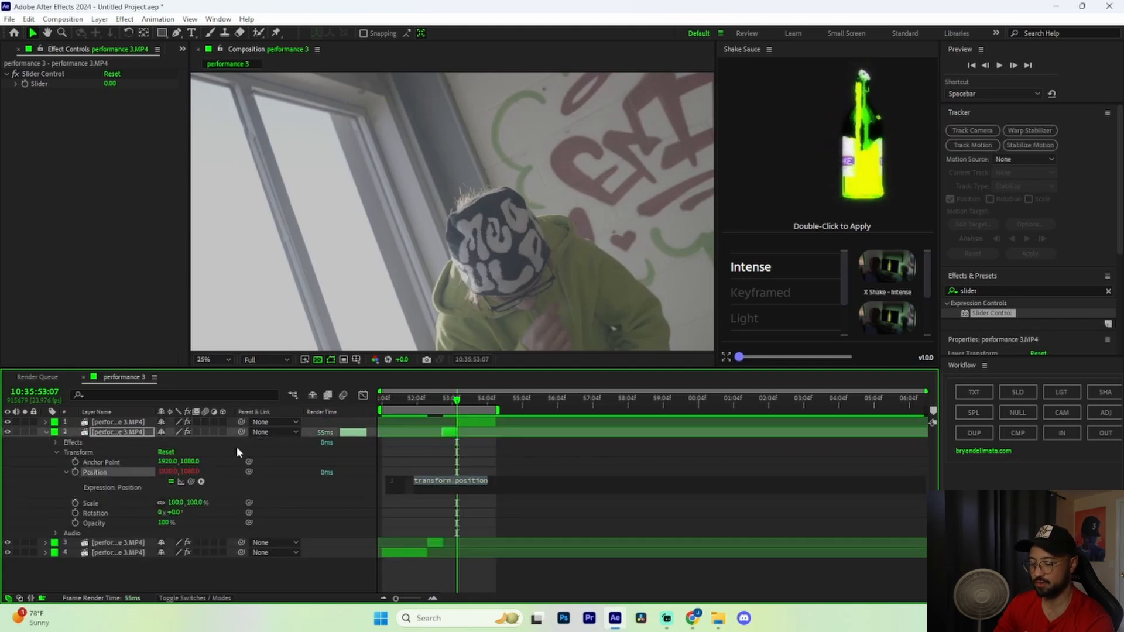
{"action": "type", "text": "wiggle"}
{"action": "key", "text": "Return"}
{"action": "type", "text": "20"}
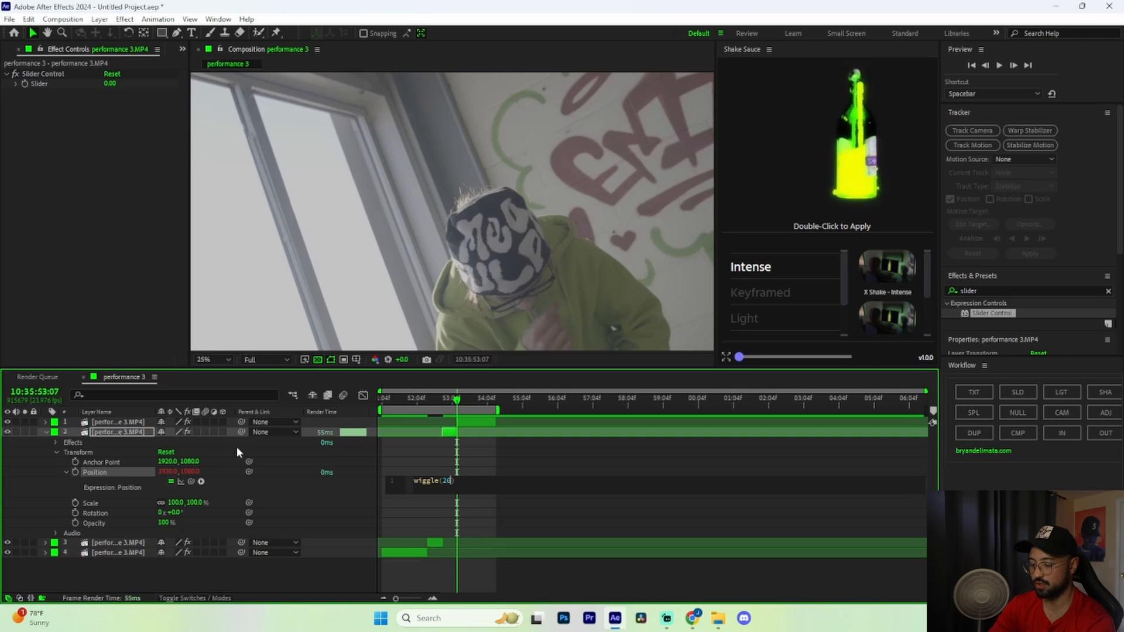
{"action": "type", "text": ",20"}
{"action": "key", "text": "Return"}
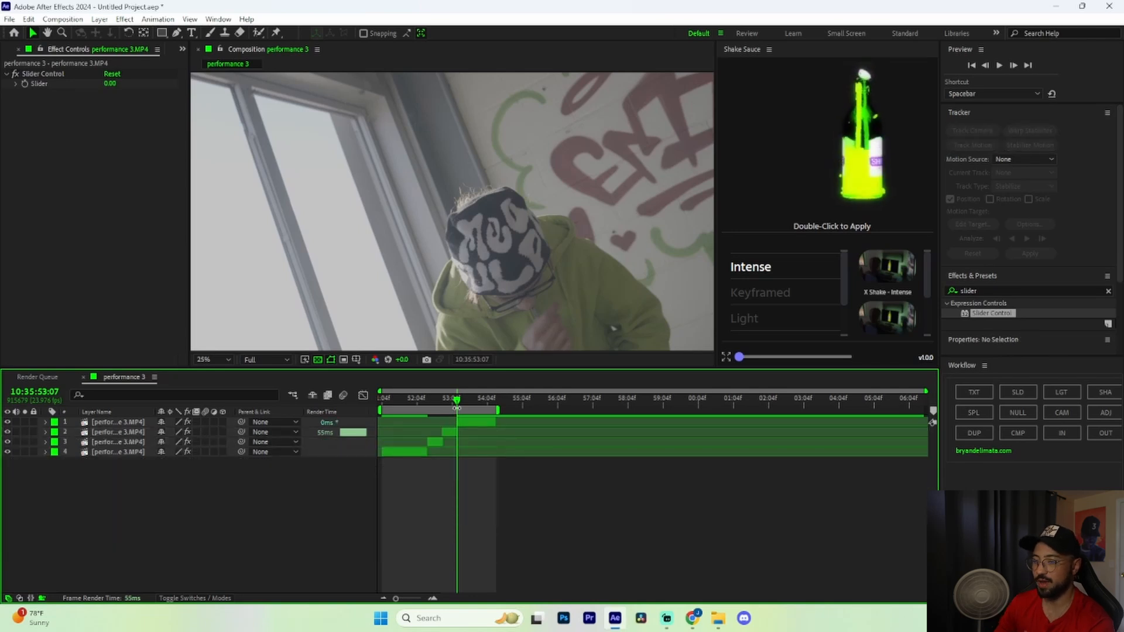
{"action": "left_click_drag", "start_coordinate": [457, 403], "coordinate": [441, 417]}
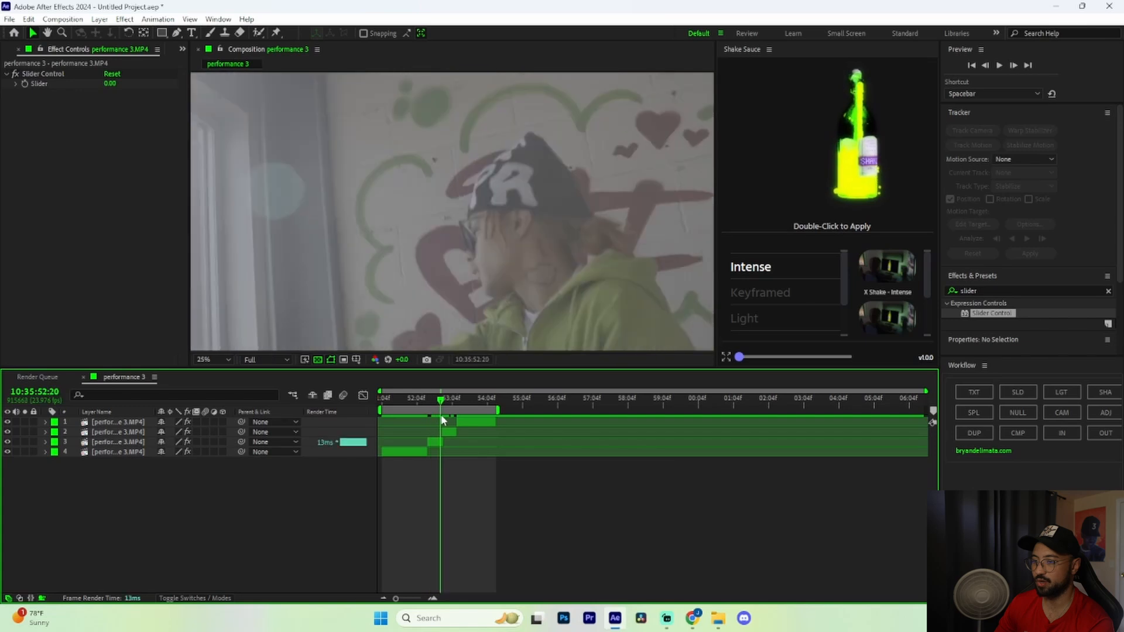
Preview the shaking footage, then add a new adjustment layer above the clips
{"action": "key", "text": "space"}
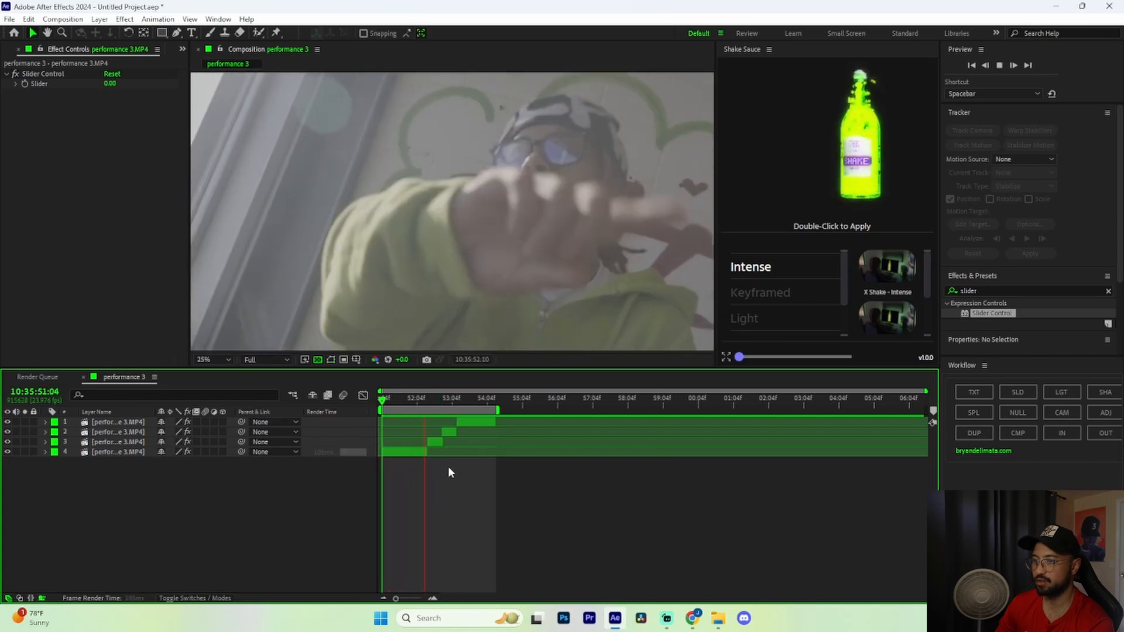
{"action": "key", "text": "space"}
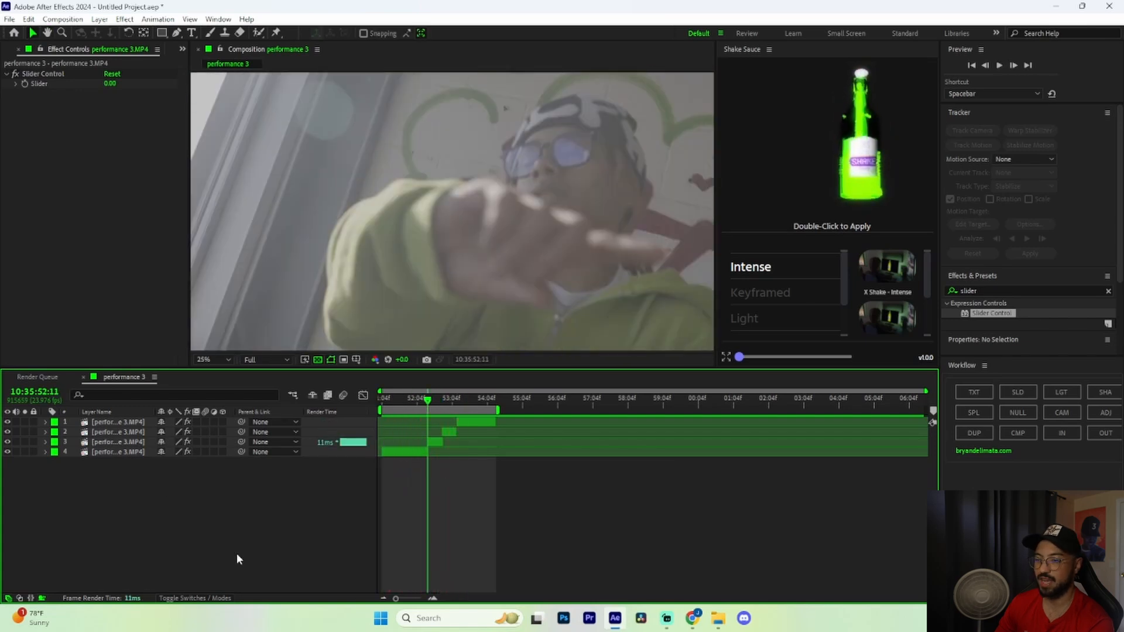
{"action": "right_click", "coordinate": [204, 502]}
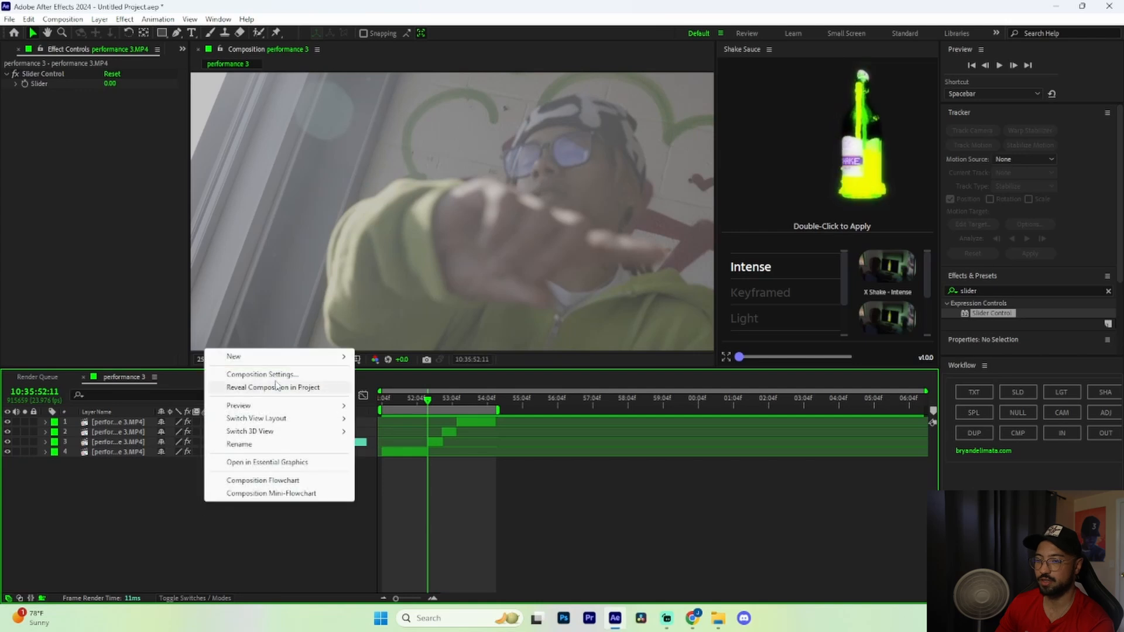
{"action": "mouse_move", "coordinate": [273, 358]}
{"action": "left_click", "coordinate": [383, 451]}
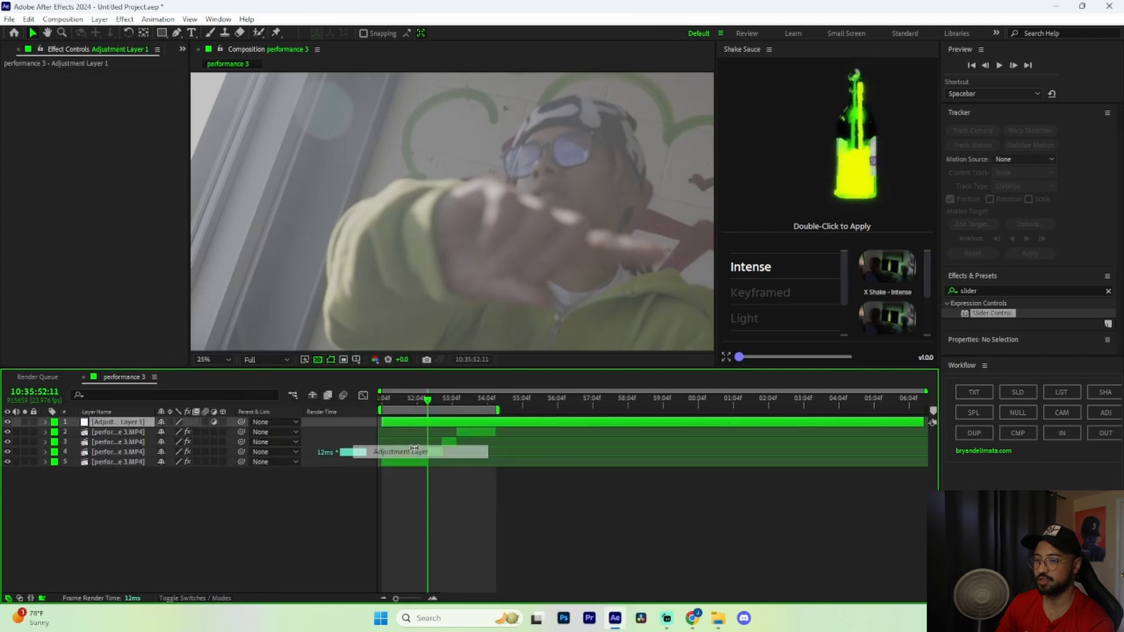
Split the adjustment layer at 10:35:52:16, just before the 52:21 clip change
{"action": "left_click_drag", "start_coordinate": [428, 401], "coordinate": [447, 445]}
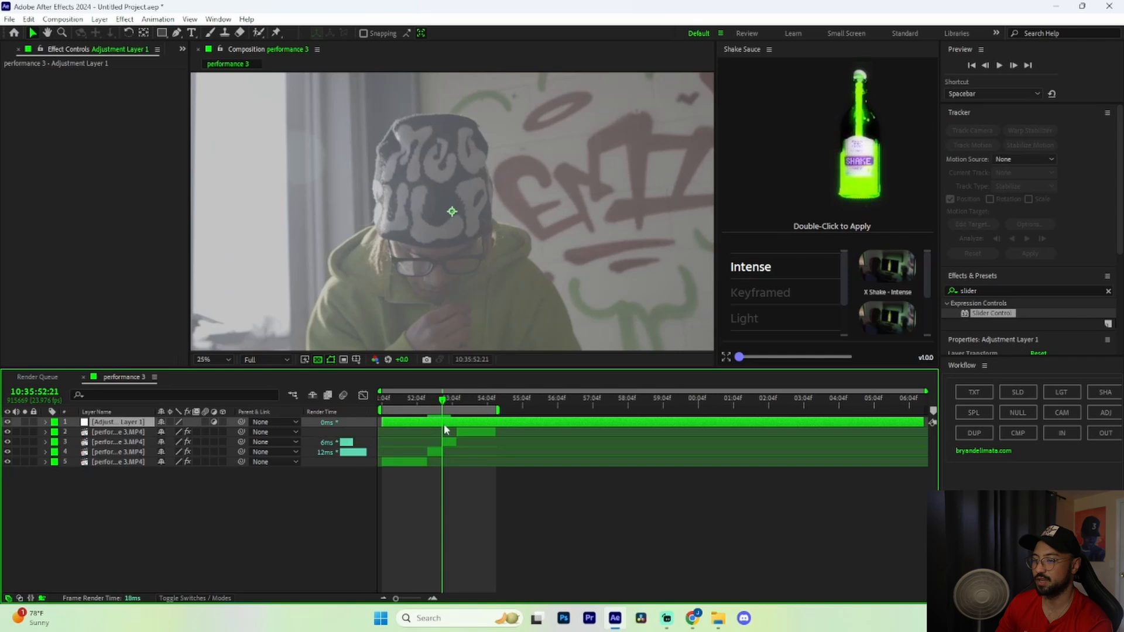
{"action": "left_click", "coordinate": [985, 66]}
{"action": "left_click", "coordinate": [985, 66]}
{"action": "left_click", "coordinate": [985, 66]}
{"action": "left_click", "coordinate": [985, 66]}
{"action": "left_click", "coordinate": [985, 65]}
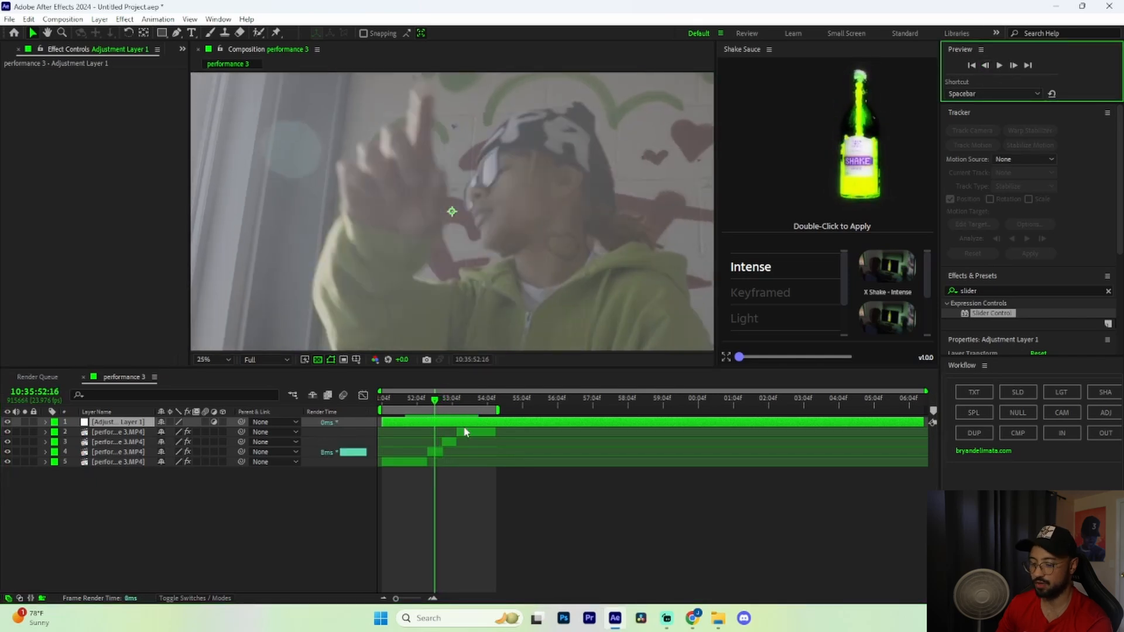
{"action": "key", "text": "ctrl+shift+d"}
Step the current time forward to 10:35:53:02
{"action": "left_click", "coordinate": [440, 407]}
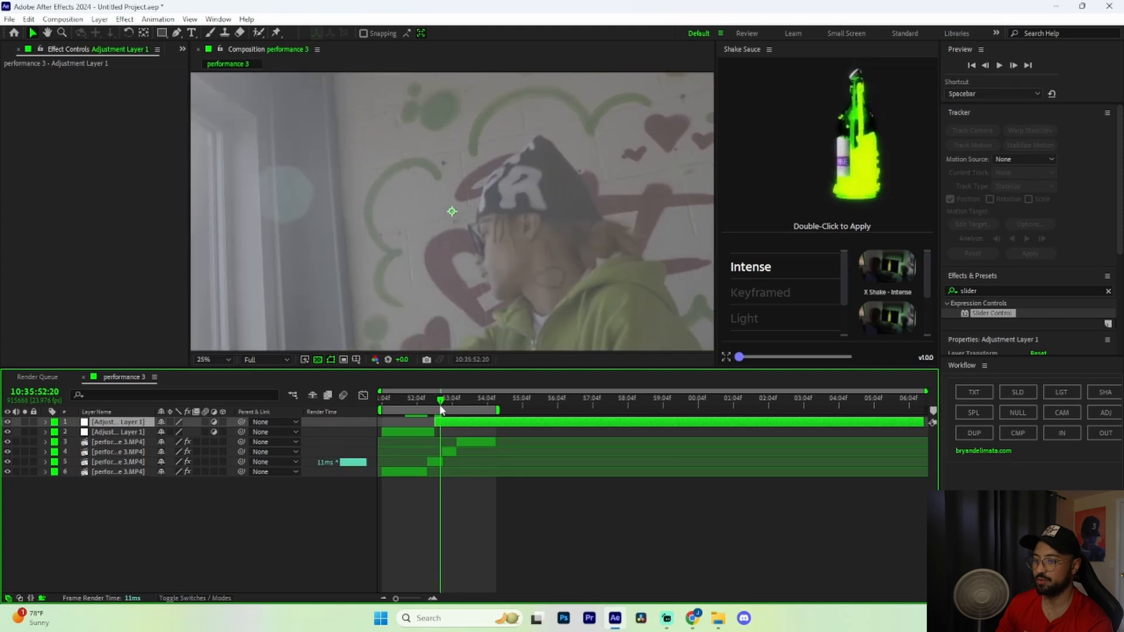
{"action": "left_click", "coordinate": [1013, 66]}
{"action": "left_click", "coordinate": [1013, 65]}
{"action": "left_click", "coordinate": [1013, 66]}
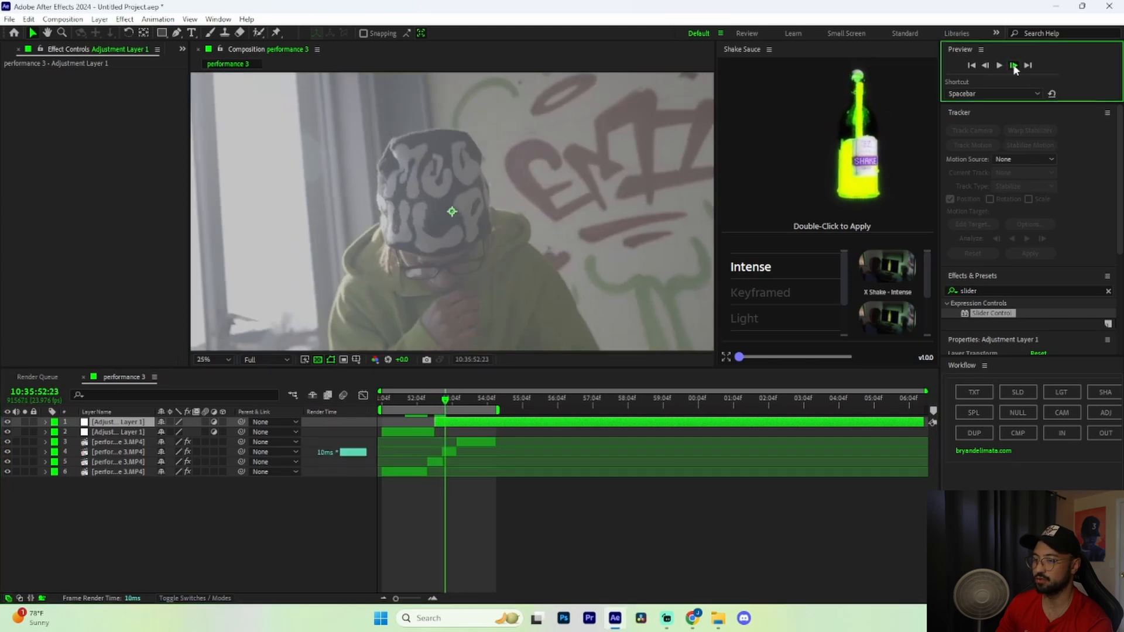
{"action": "left_click", "coordinate": [1013, 65]}
{"action": "left_click", "coordinate": [1013, 65]}
{"action": "left_click", "coordinate": [1013, 65]}
Split the adjustment layer at 53:02 and delete the two unneeded pieces
{"action": "left_click", "coordinate": [484, 433]}
{"action": "key", "text": "ctrl+shift+d"}
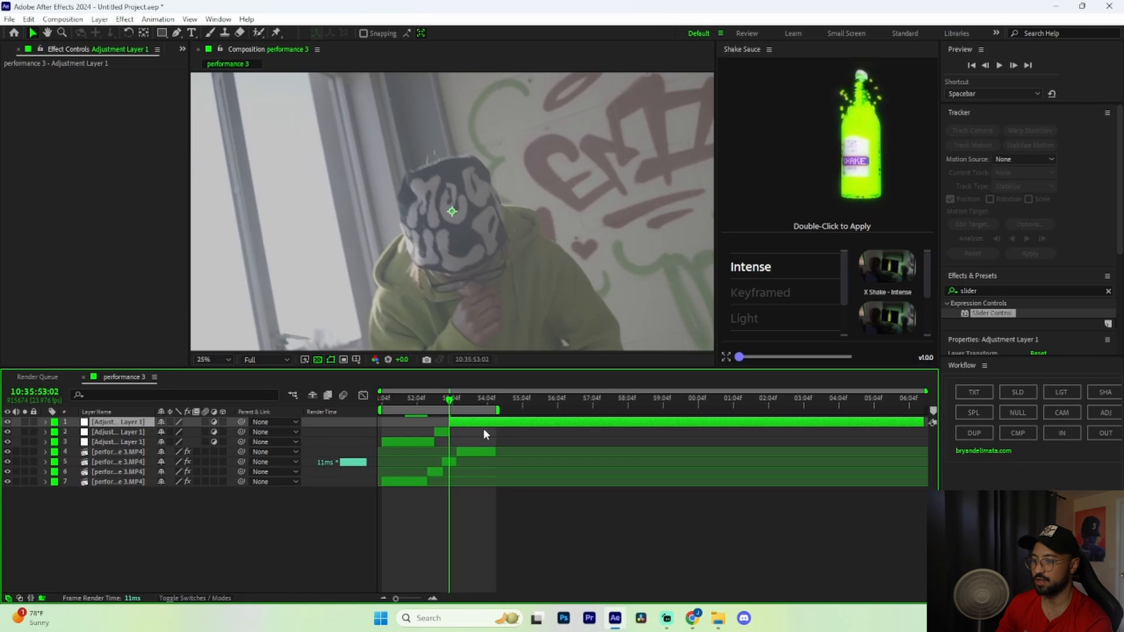
{"action": "key", "text": "Delete"}
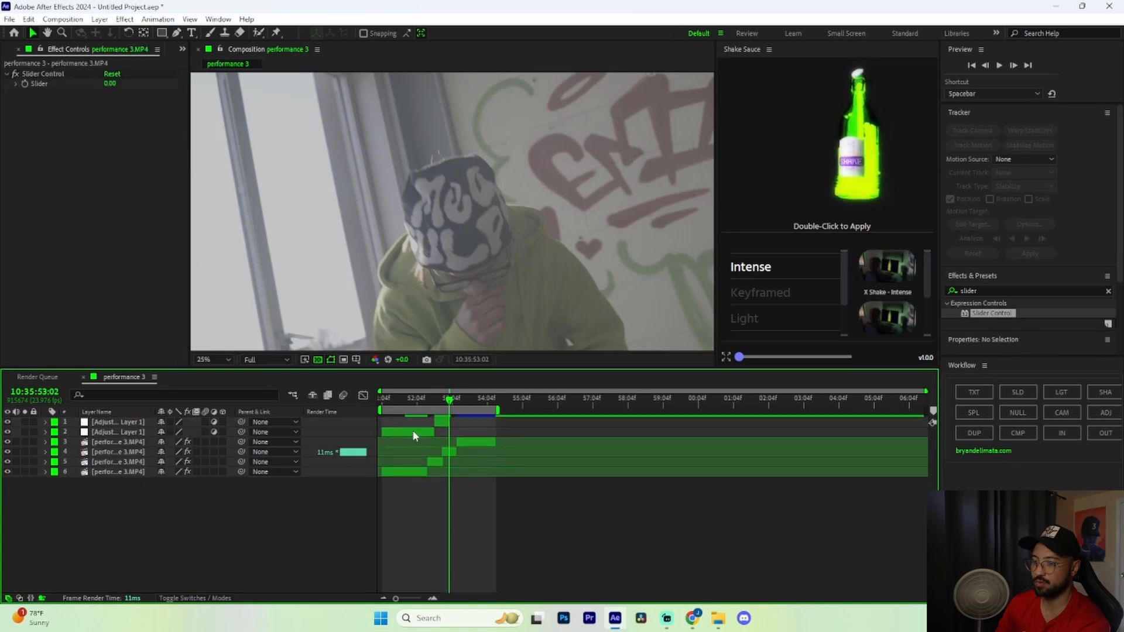
{"action": "left_click", "coordinate": [413, 433]}
{"action": "key", "text": "Delete"}
Apply Brightness & Contrast to the remaining short adjustment piece
{"action": "left_click", "coordinate": [983, 288]}
{"action": "type", "text": "bright"}
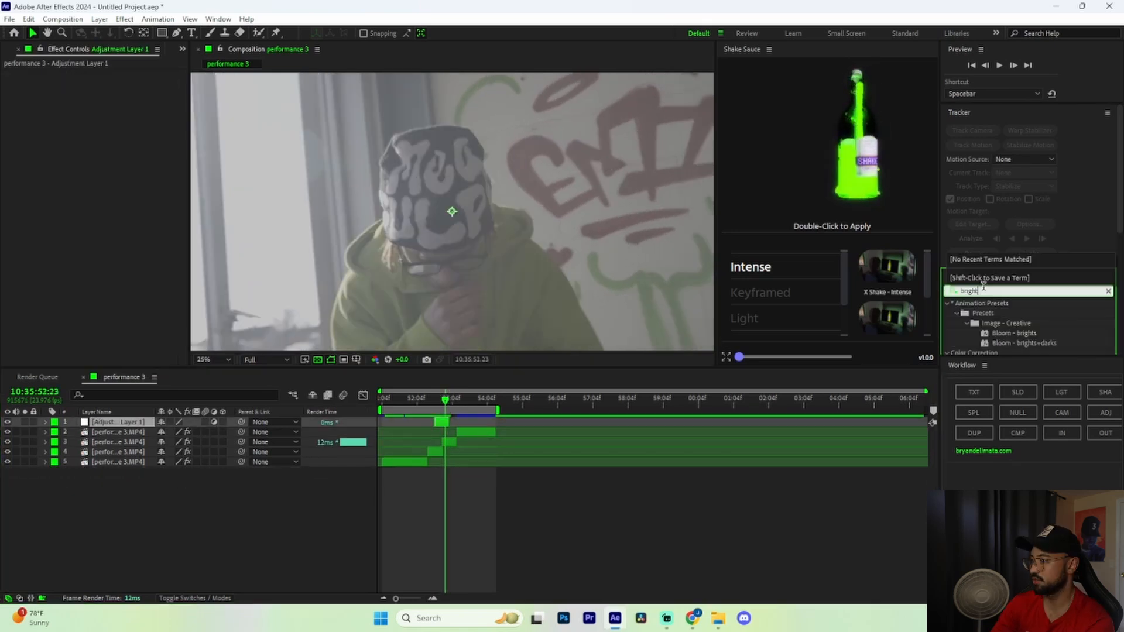
{"action": "type", "text": "ness"}
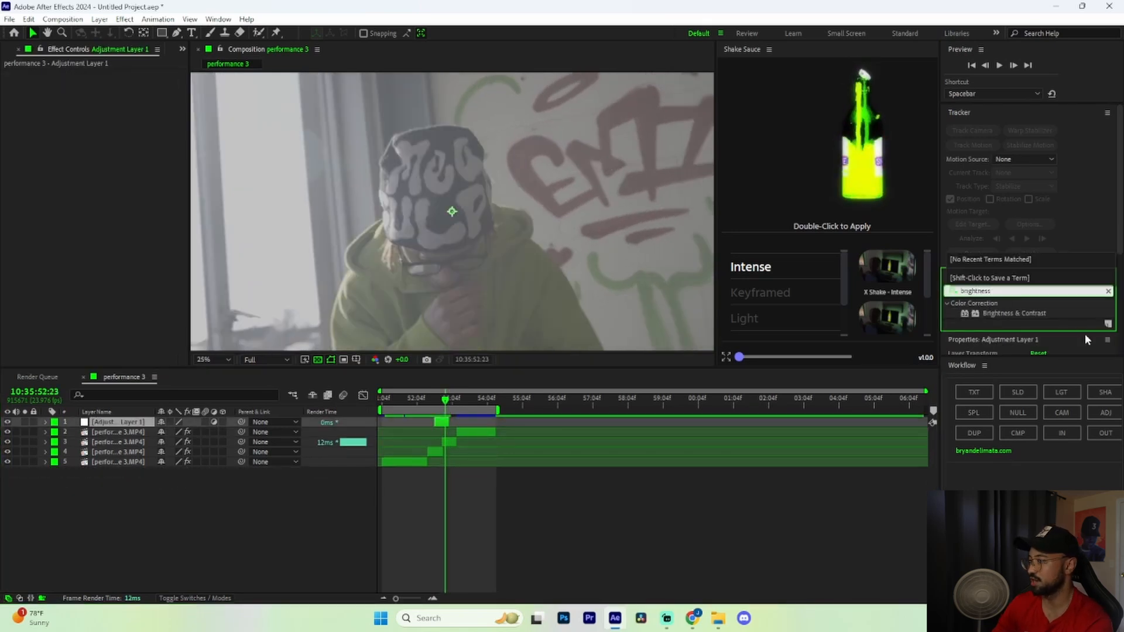
{"action": "left_click_drag", "start_coordinate": [1033, 315], "coordinate": [435, 404]}
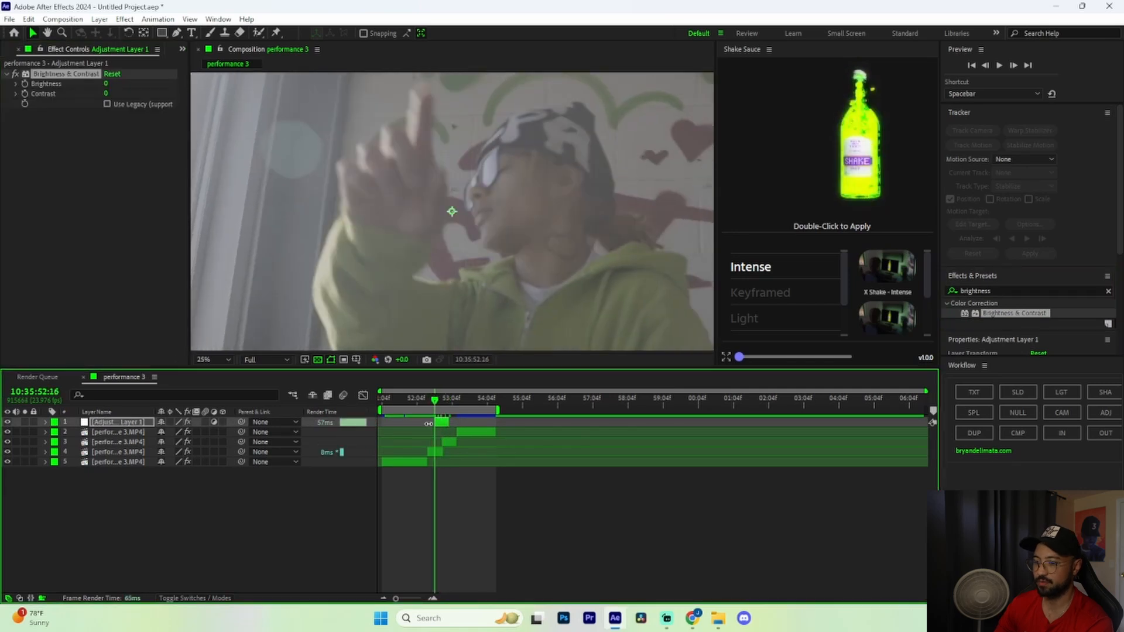
{"action": "left_click_drag", "start_coordinate": [396, 599], "coordinate": [415, 599]}
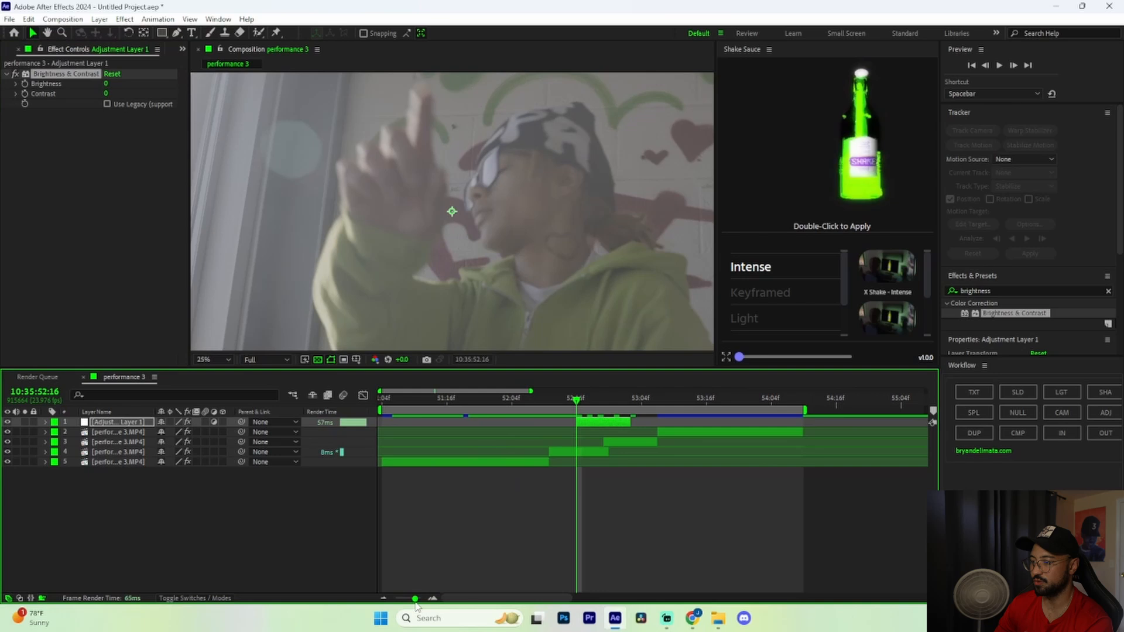
{"action": "left_click", "coordinate": [31, 88]}
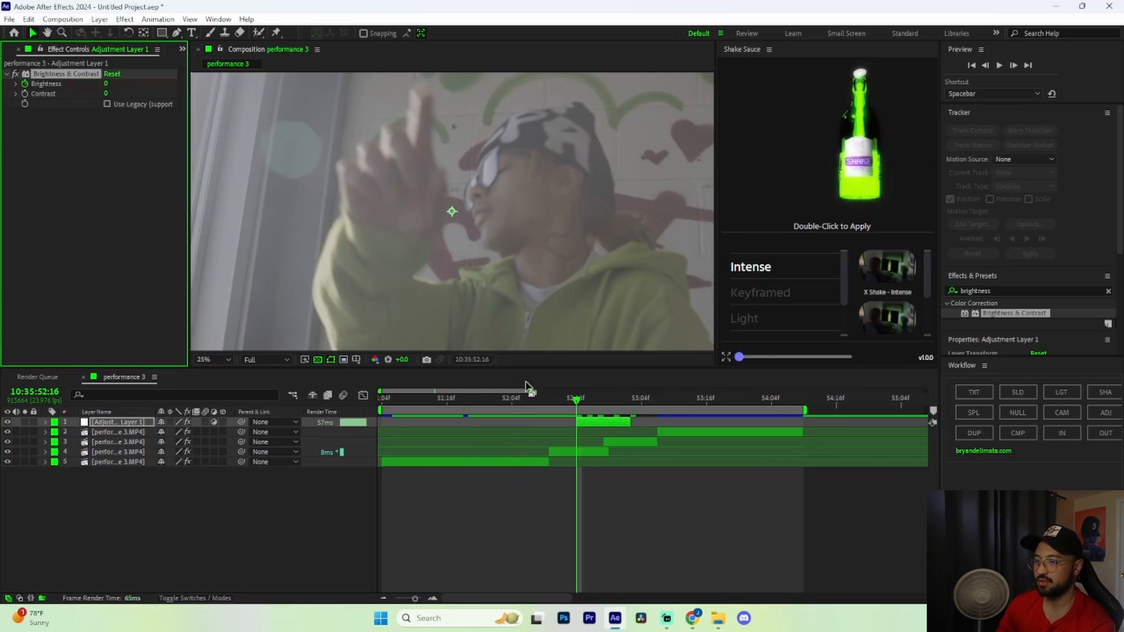
Set Brightness to 0 at the flash's end and duplicate the flash layer
{"action": "left_click_drag", "start_coordinate": [576, 401], "coordinate": [631, 402]}
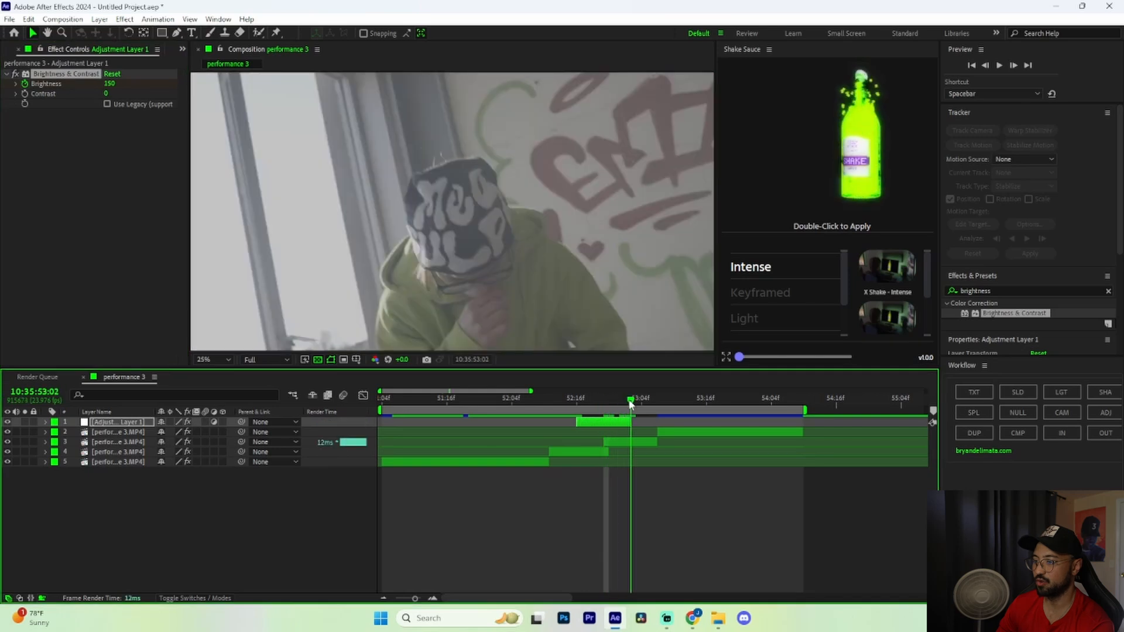
{"action": "left_click", "coordinate": [111, 84]}
{"action": "type", "text": "0"}
{"action": "key", "text": "Return"}
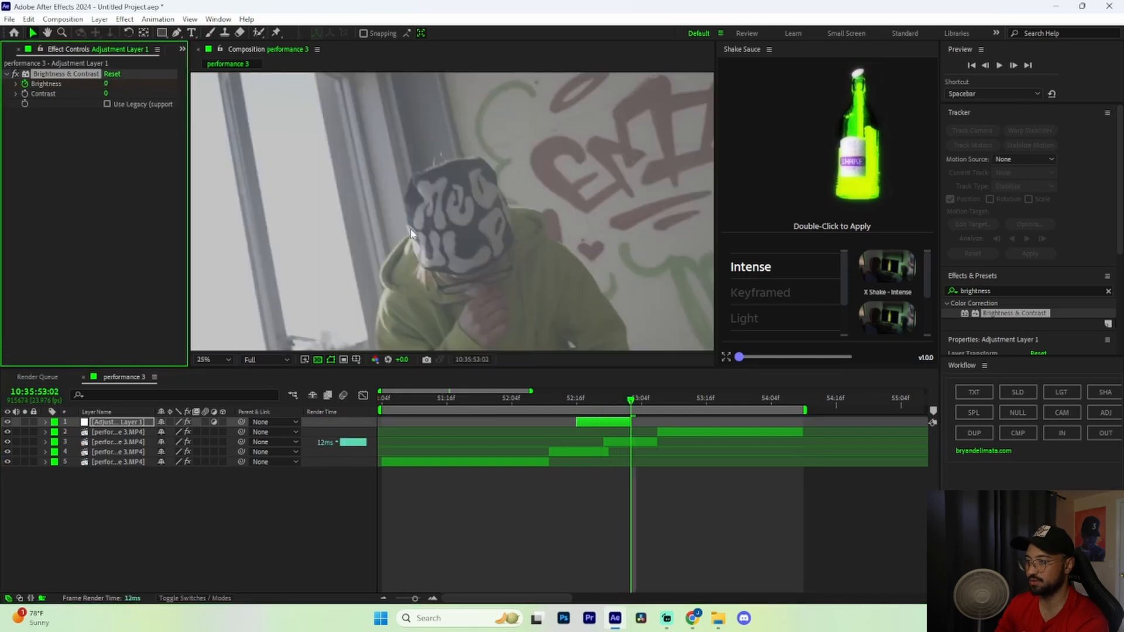
{"action": "left_click_drag", "start_coordinate": [631, 400], "coordinate": [597, 425]}
{"action": "left_click", "coordinate": [599, 424]}
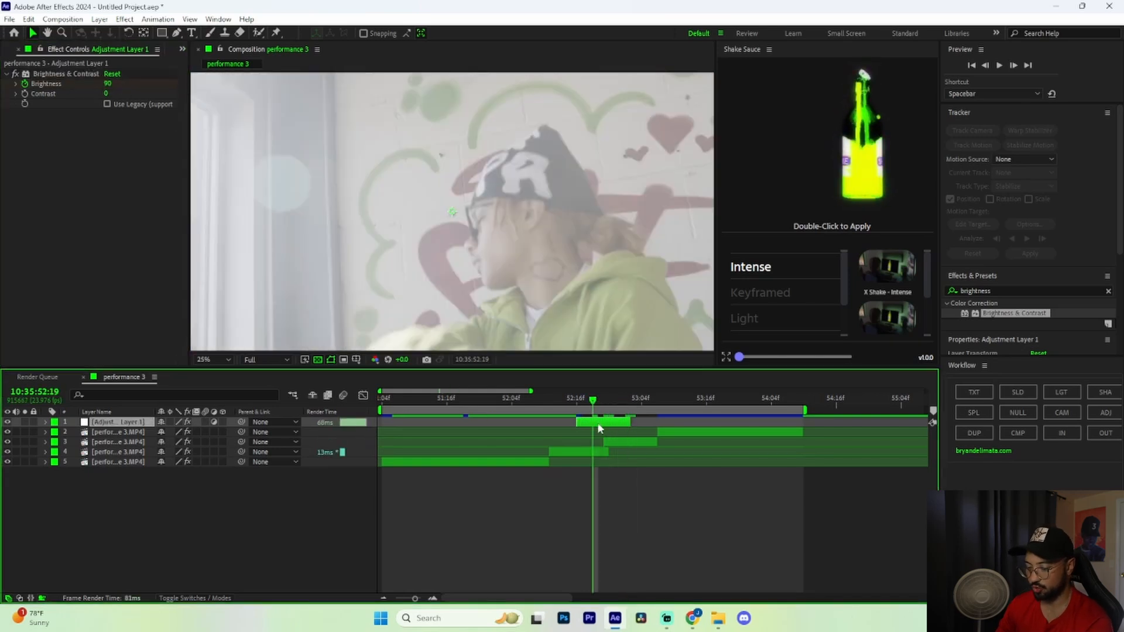
{"action": "key", "text": "ctrl+d"}
{"action": "key", "text": "ctrl+d"}
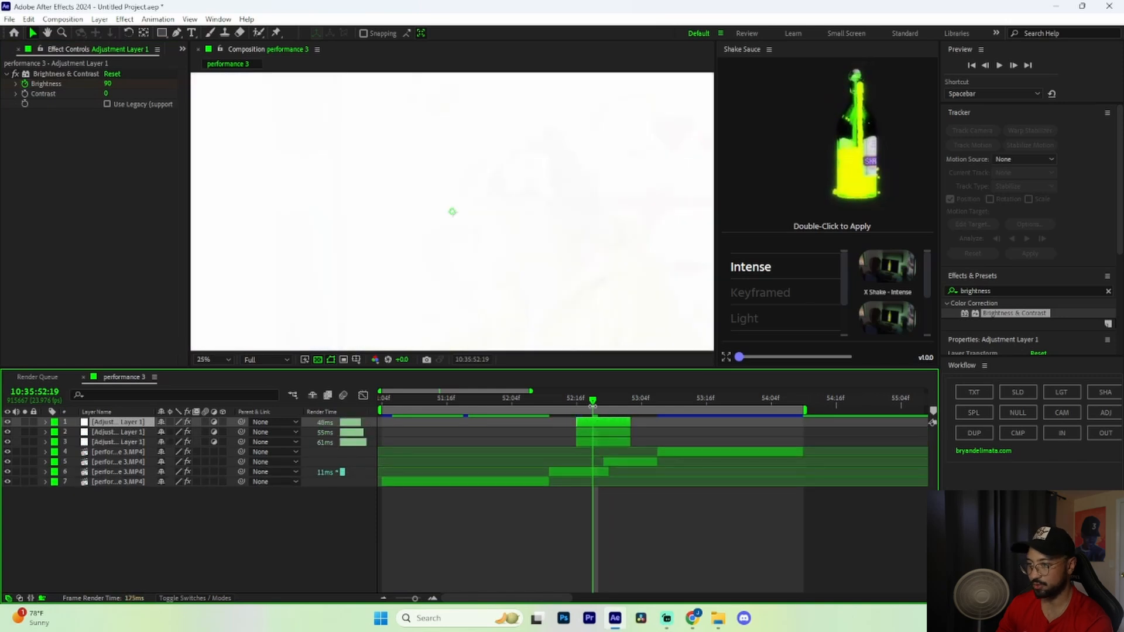
Preview the flash, then split the three flash layers at 52:21 and delete their later halves
{"action": "key", "text": "space"}
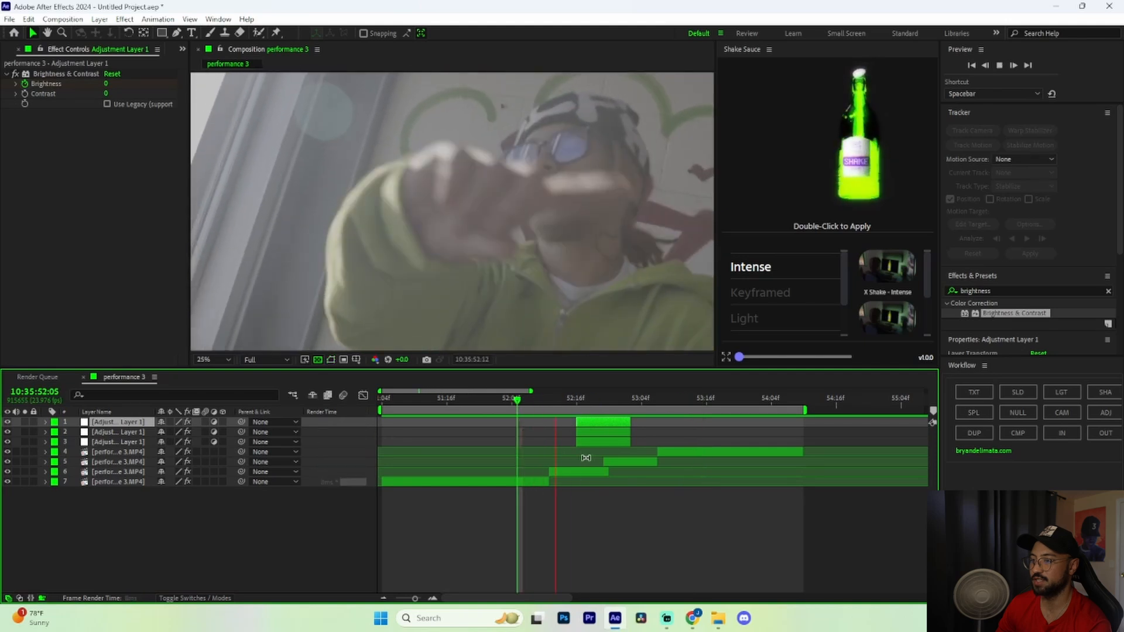
{"action": "key", "text": "space"}
{"action": "left_click", "coordinate": [621, 440]}
{"action": "left_click", "coordinate": [620, 433], "text": "shift"}
{"action": "left_click", "coordinate": [618, 423], "text": "shift"}
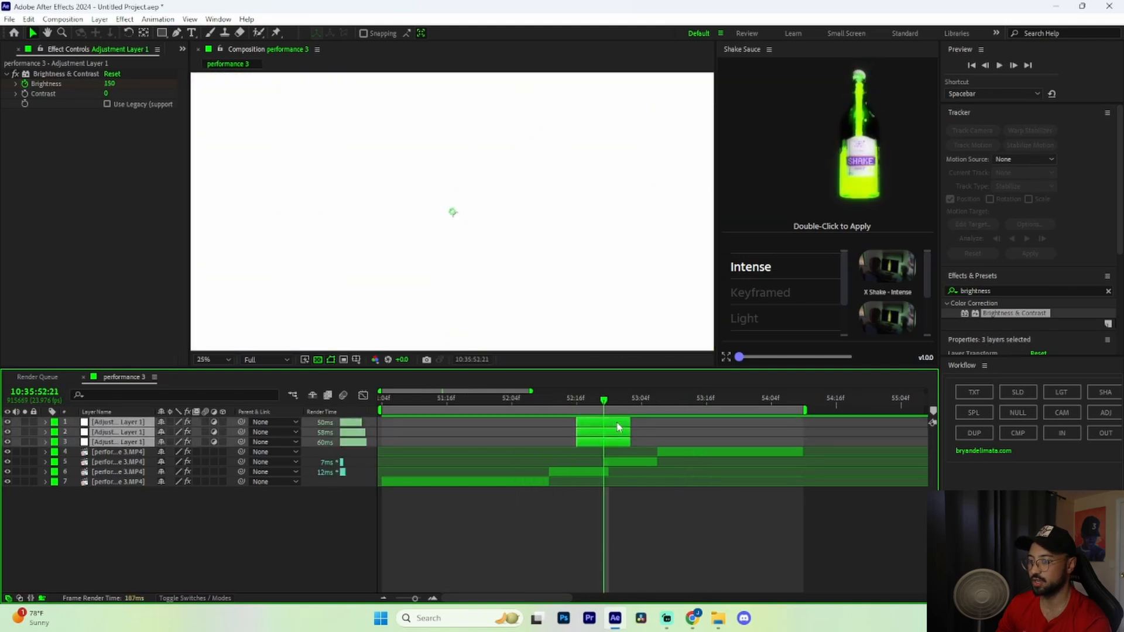
{"action": "key", "text": "ctrl+shift+d"}
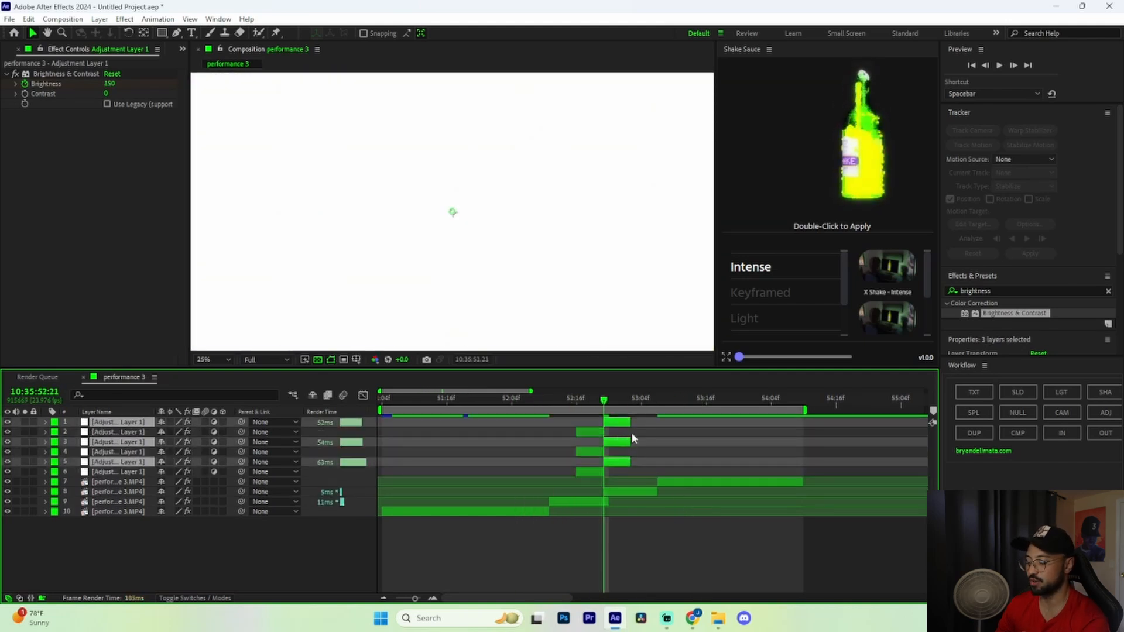
{"action": "key", "text": "Delete"}
Clear the top layer's Brightness keyframes and delete the two extra adjustment layers
{"action": "left_click", "coordinate": [597, 422]}
{"action": "key", "text": "u"}
{"action": "left_click_drag", "start_coordinate": [639, 438], "coordinate": [576, 450]}
{"action": "key", "text": "Delete"}
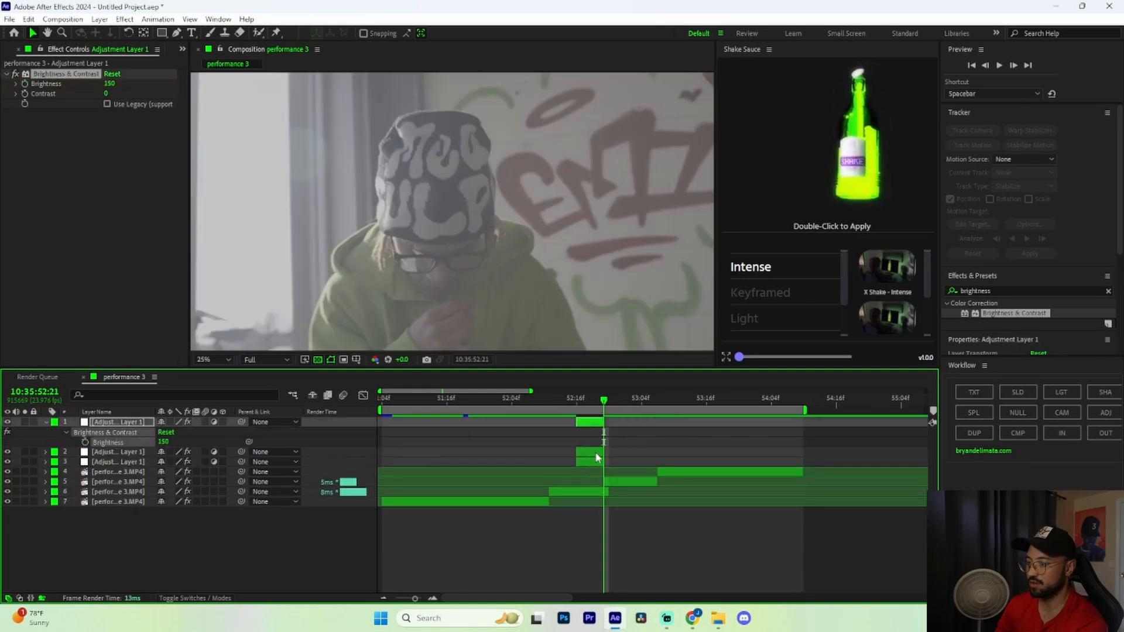
{"action": "left_click", "coordinate": [596, 453]}
{"action": "key", "text": "Delete"}
{"action": "left_click", "coordinate": [591, 452]}
{"action": "key", "text": "Delete"}
{"action": "left_click", "coordinate": [595, 423]}
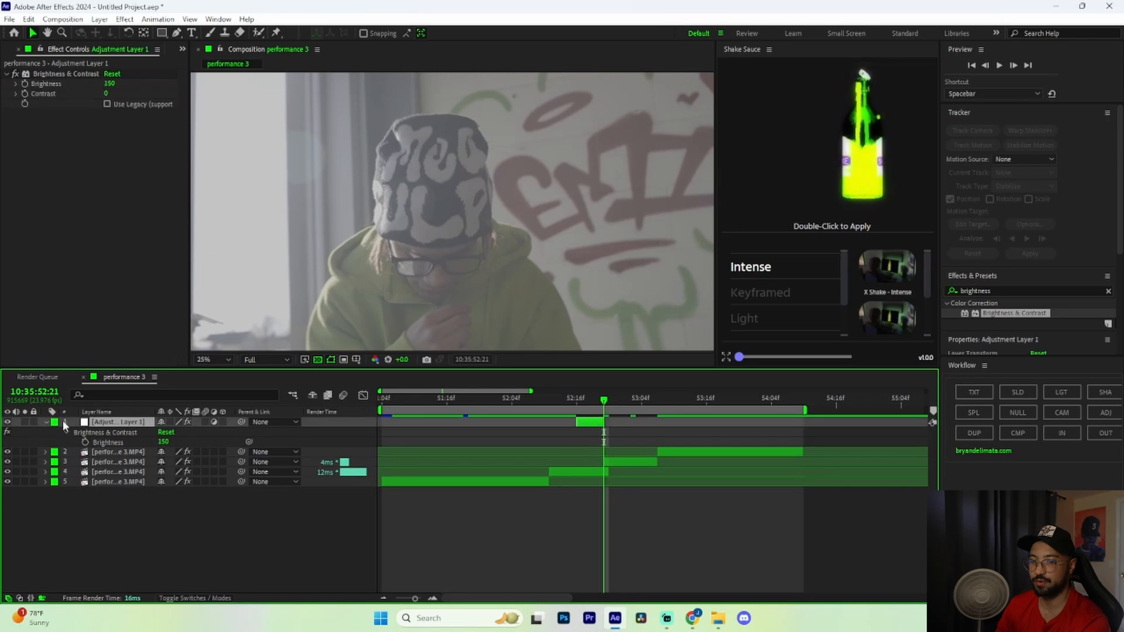
Keyframe Brightness 0 at the flash start, 150 two frames later, and 0 at 52:21
{"action": "left_click", "coordinate": [45, 422]}
{"action": "key", "text": "i"}
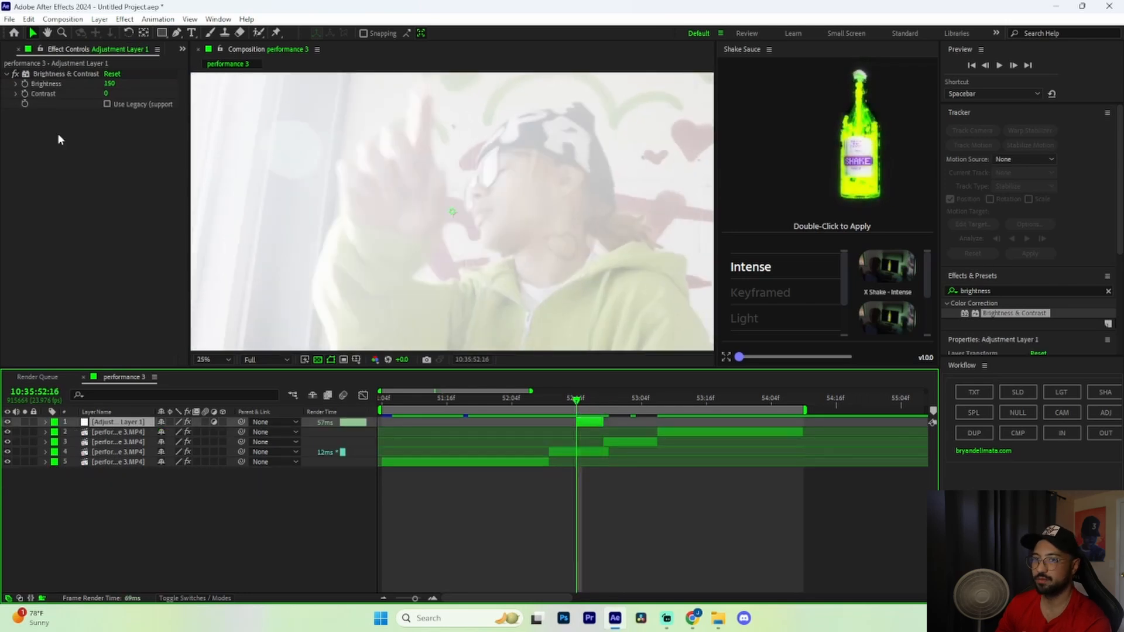
{"action": "left_click", "coordinate": [82, 75]}
{"action": "left_click", "coordinate": [111, 84]}
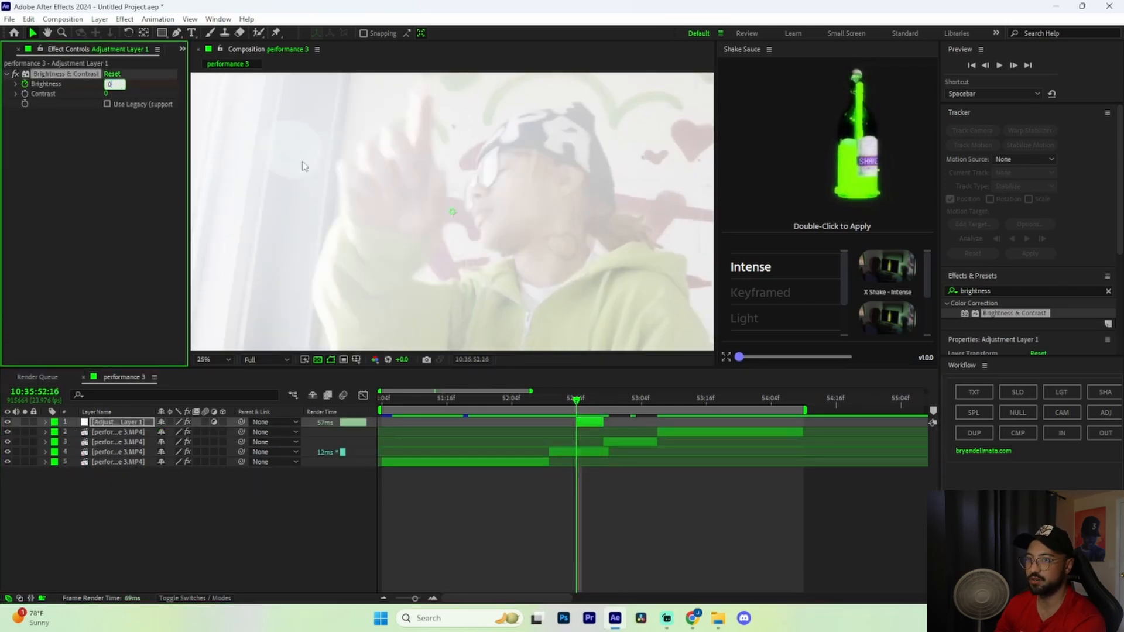
{"action": "key", "text": "Return"}
{"action": "left_click_drag", "start_coordinate": [577, 401], "coordinate": [588, 403]}
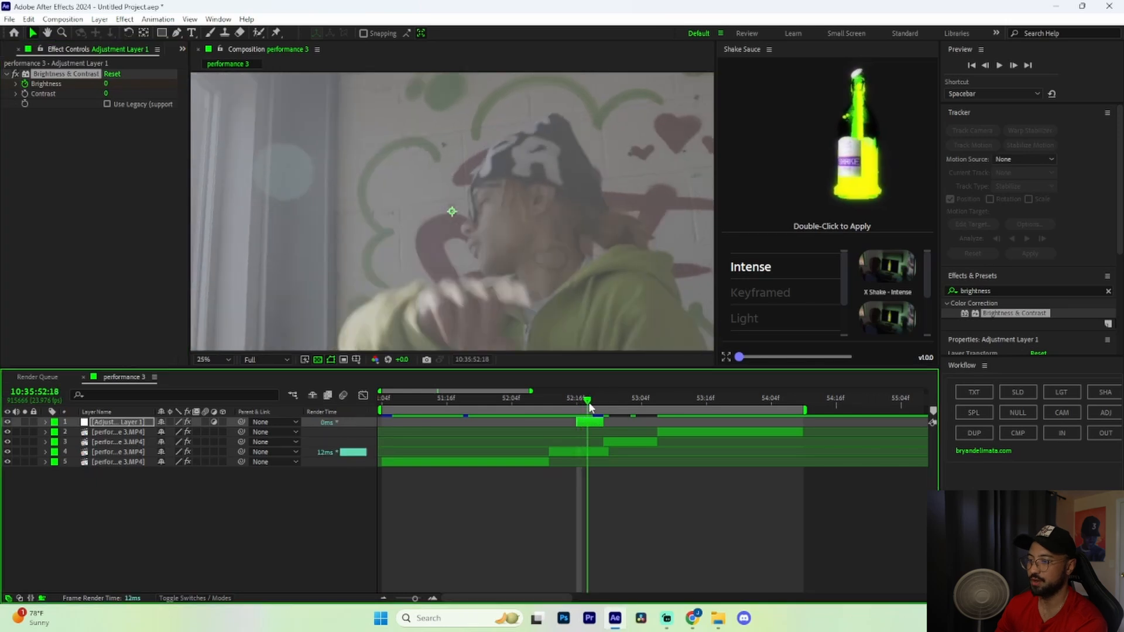
{"action": "left_click_drag", "start_coordinate": [106, 87], "coordinate": [194, 88]}
{"action": "left_click_drag", "start_coordinate": [589, 402], "coordinate": [604, 407]}
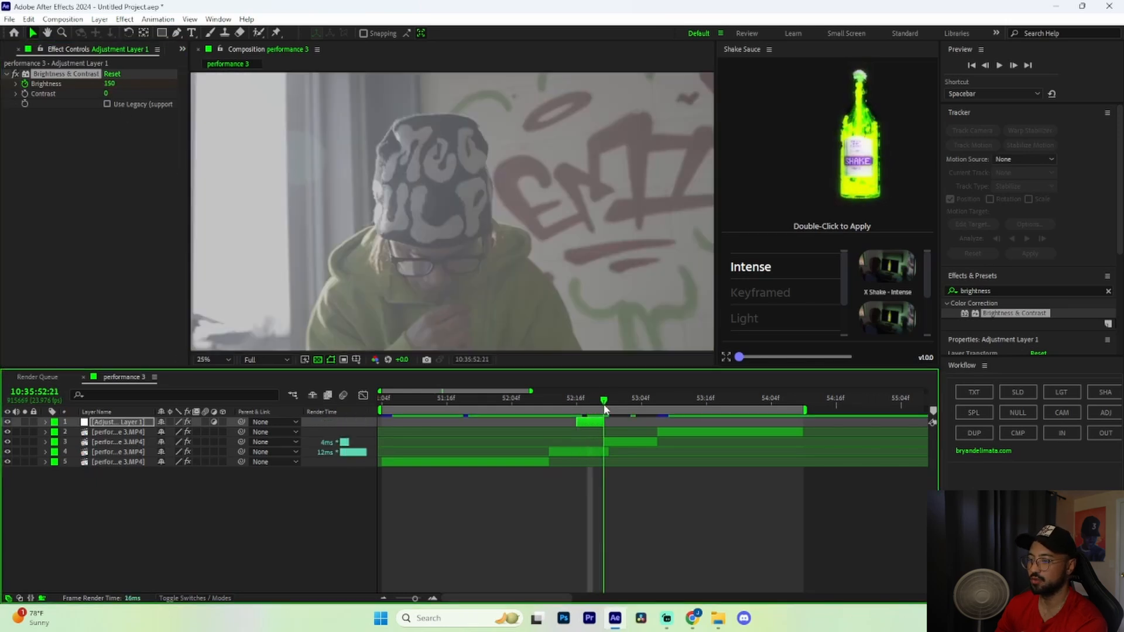
{"action": "left_click", "coordinate": [108, 85]}
{"action": "type", "text": "0"}
{"action": "key", "text": "Return"}
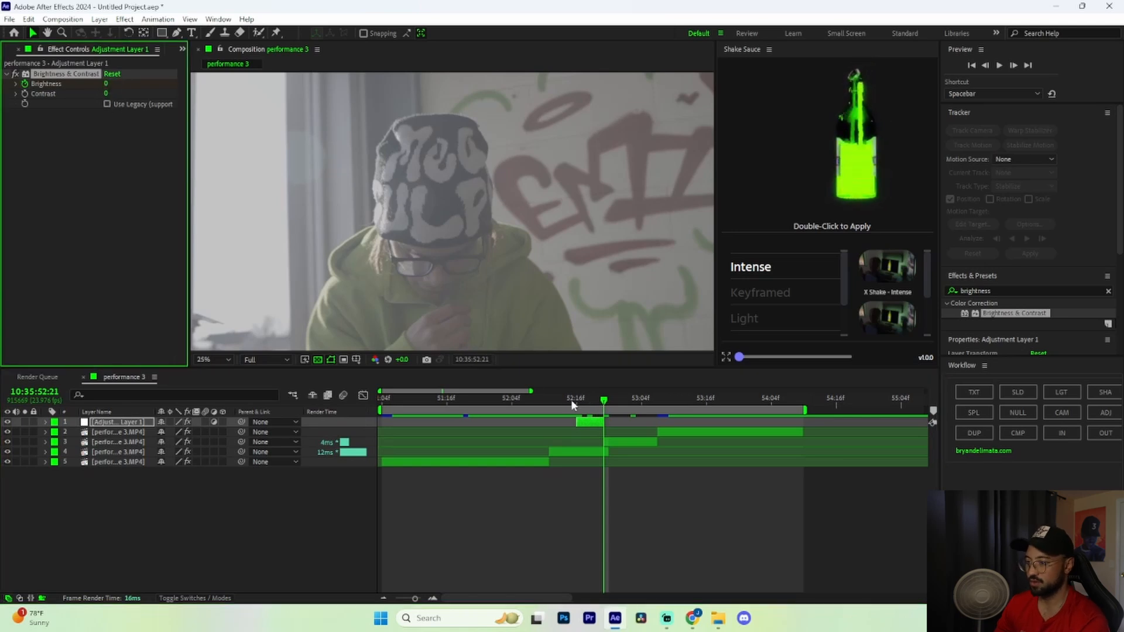
Duplicate the brightness flash adjustment layer into extra copies
{"action": "left_click", "coordinate": [588, 428]}
{"action": "key", "text": "ctrl+d"}
{"action": "key", "text": "ctrl+d"}
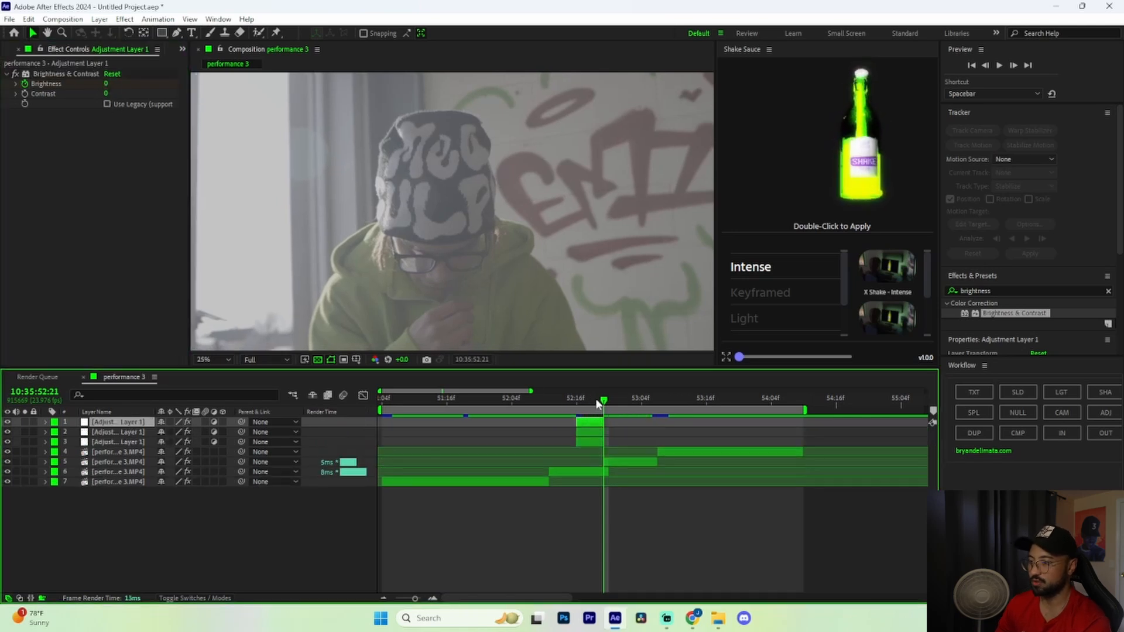
{"action": "key", "text": "space"}
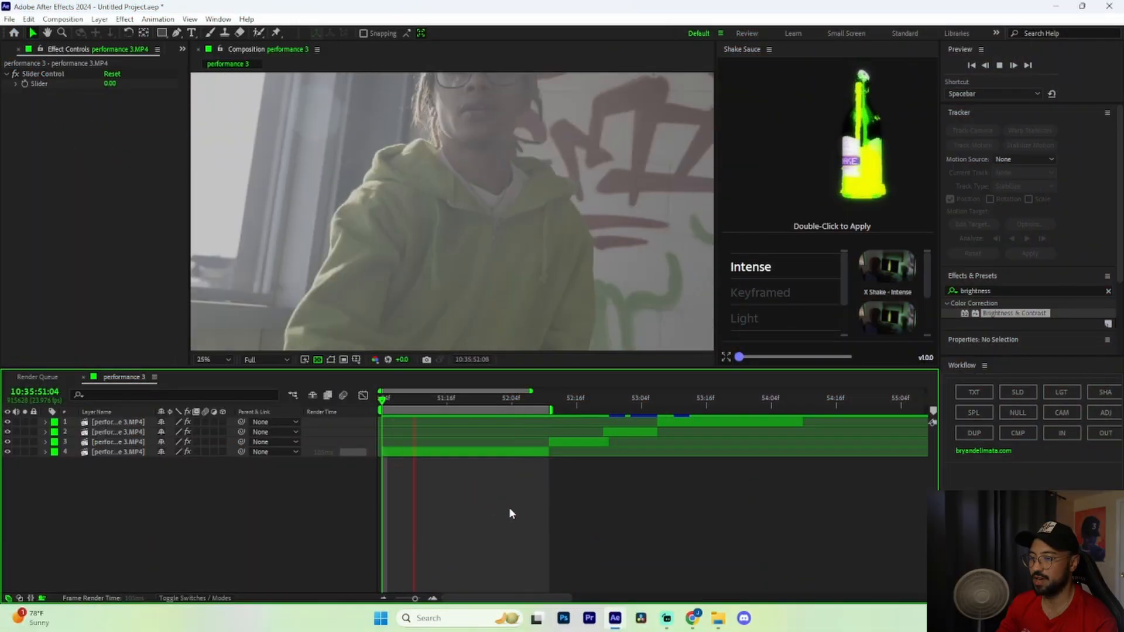
Stop the preview playback
{"action": "key", "text": "space"}
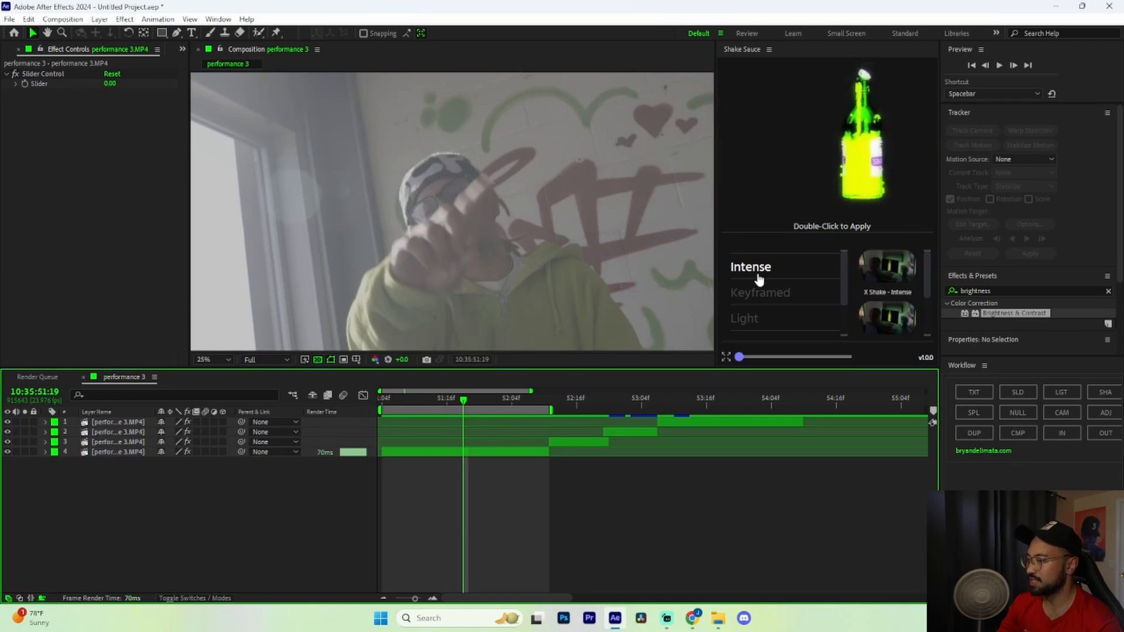
Apply the Shake Sauce XY Shake - Intense preset to layer 4 and play it back
{"action": "mouse_move", "coordinate": [888, 277]}
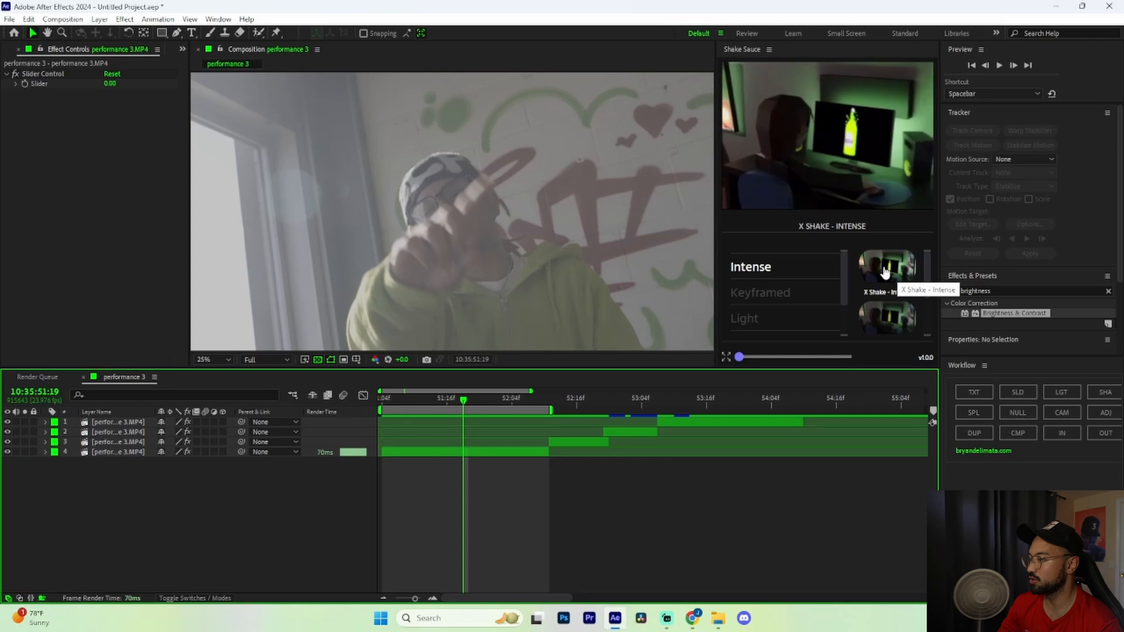
{"action": "mouse_move", "coordinate": [892, 317]}
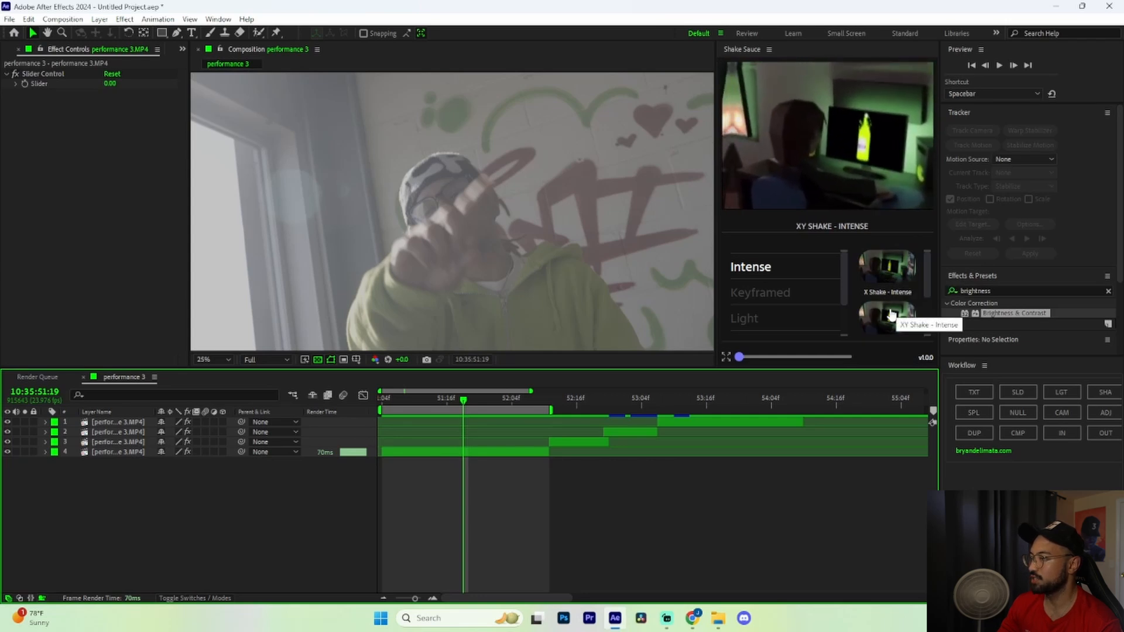
{"action": "scroll", "coordinate": [889, 312], "scroll_direction": "down", "scroll_amount": 1}
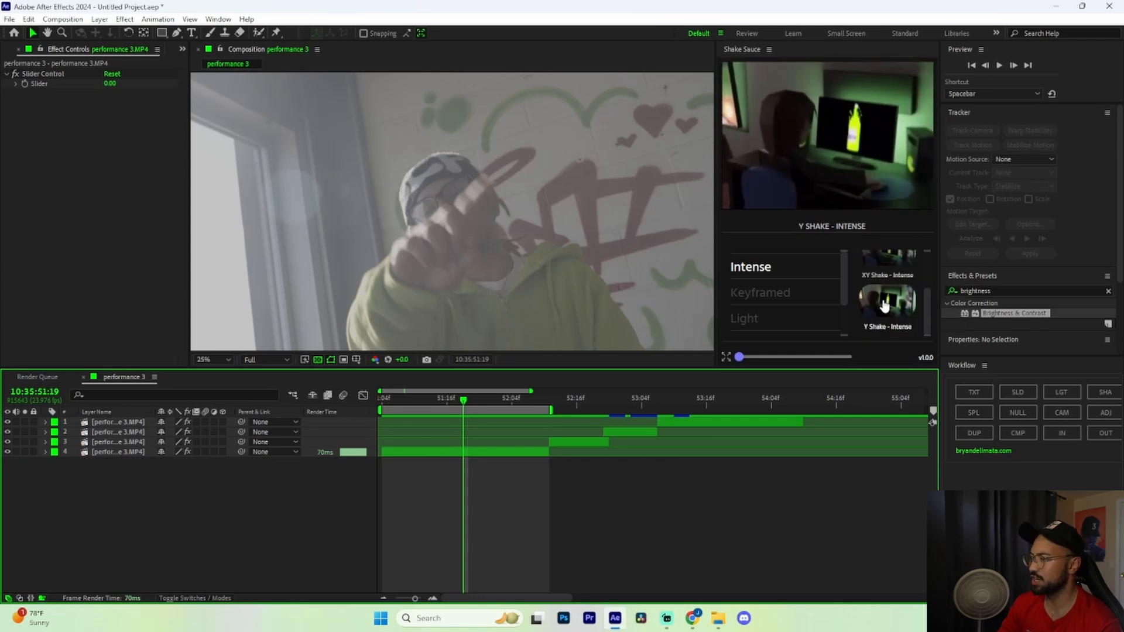
{"action": "scroll", "coordinate": [889, 296], "scroll_direction": "down", "scroll_amount": 2}
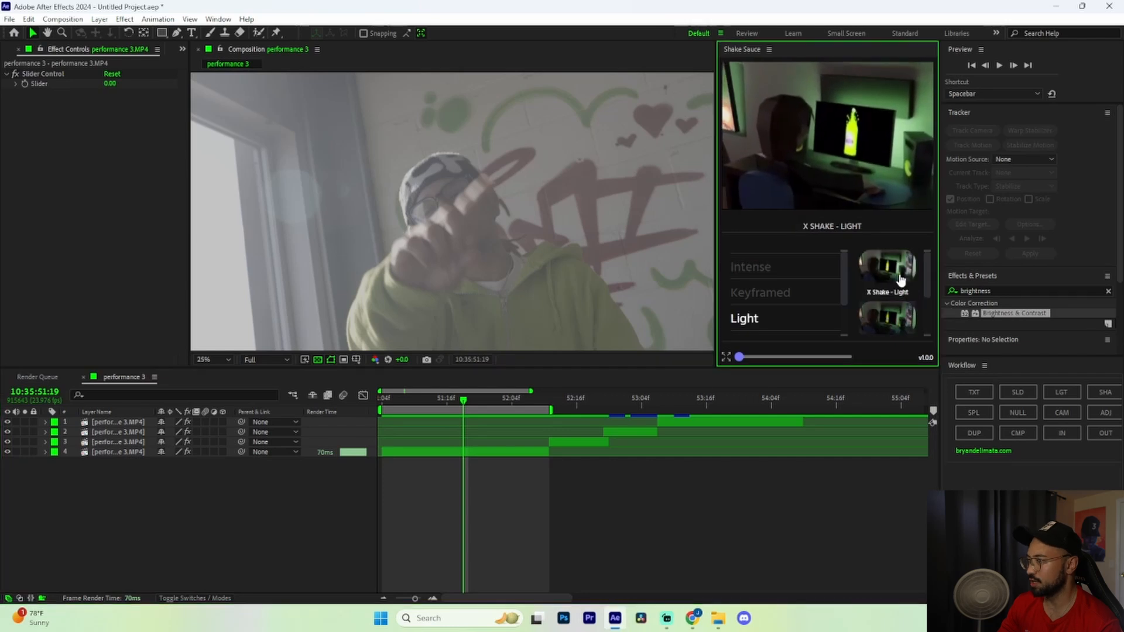
{"action": "scroll", "coordinate": [890, 316], "scroll_direction": "down", "scroll_amount": 3}
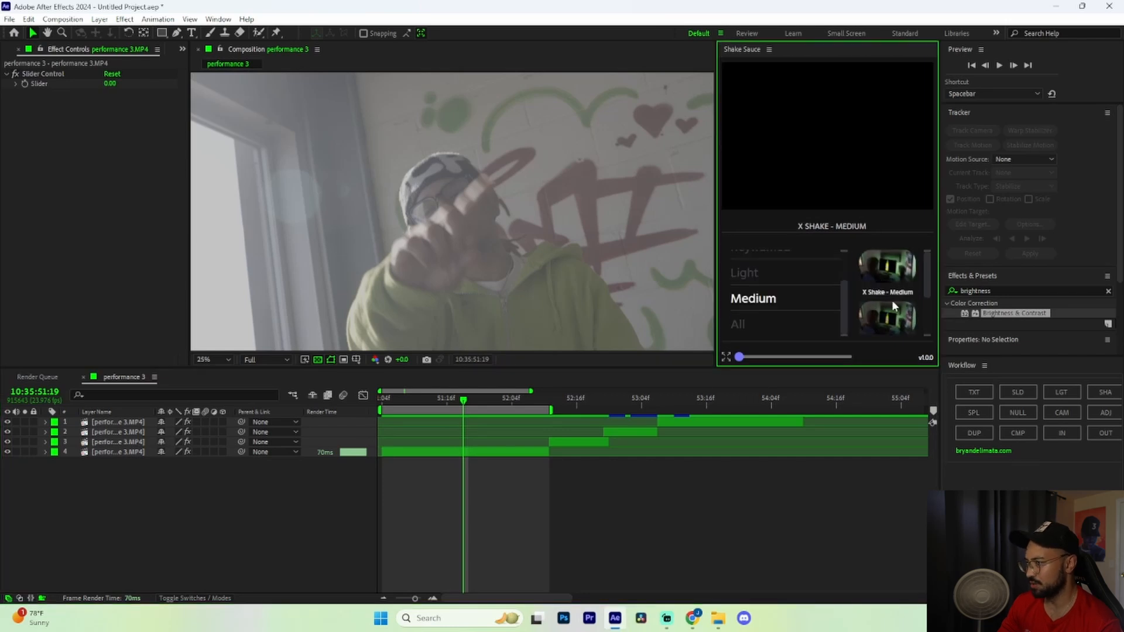
{"action": "scroll", "coordinate": [754, 288], "scroll_direction": "up", "scroll_amount": 2}
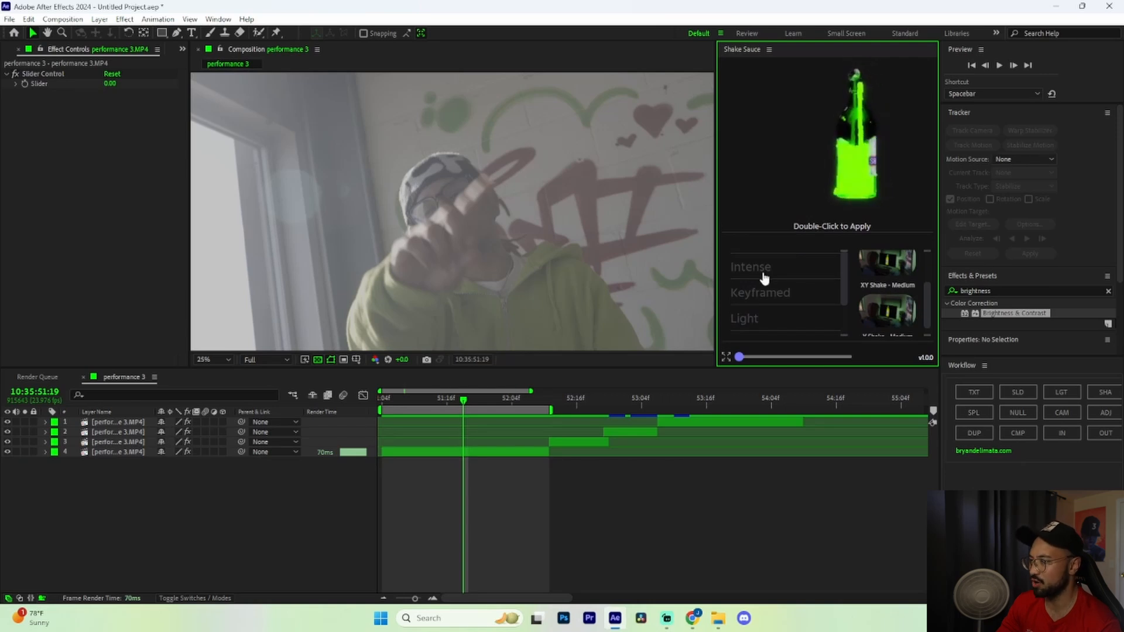
{"action": "left_click", "coordinate": [753, 271]}
{"action": "left_click", "coordinate": [499, 452]}
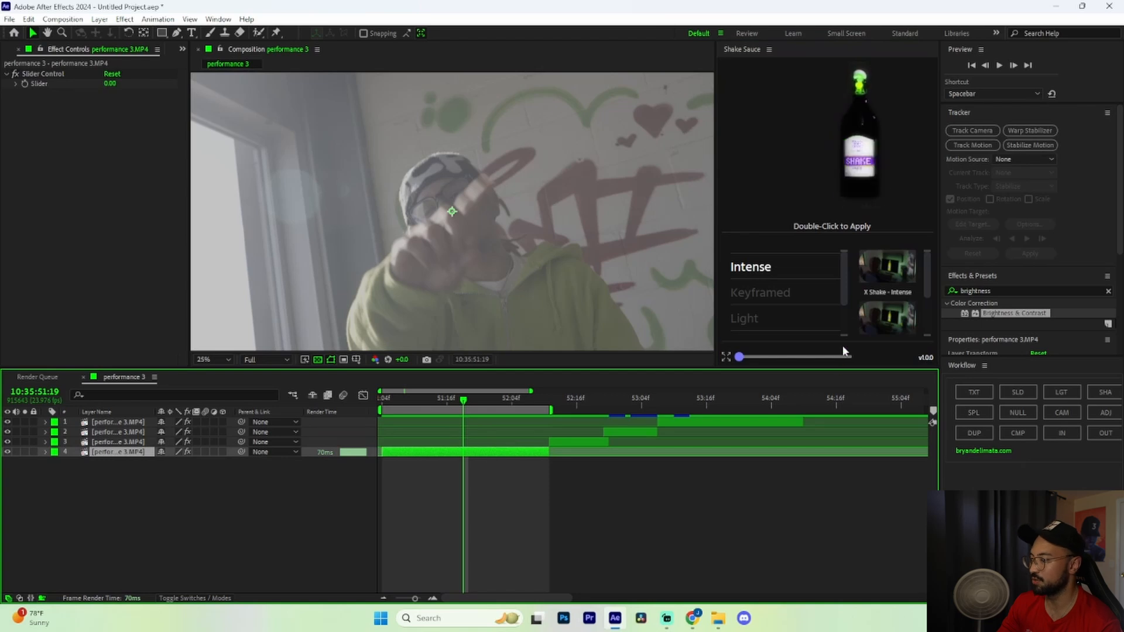
{"action": "left_click", "coordinate": [890, 317]}
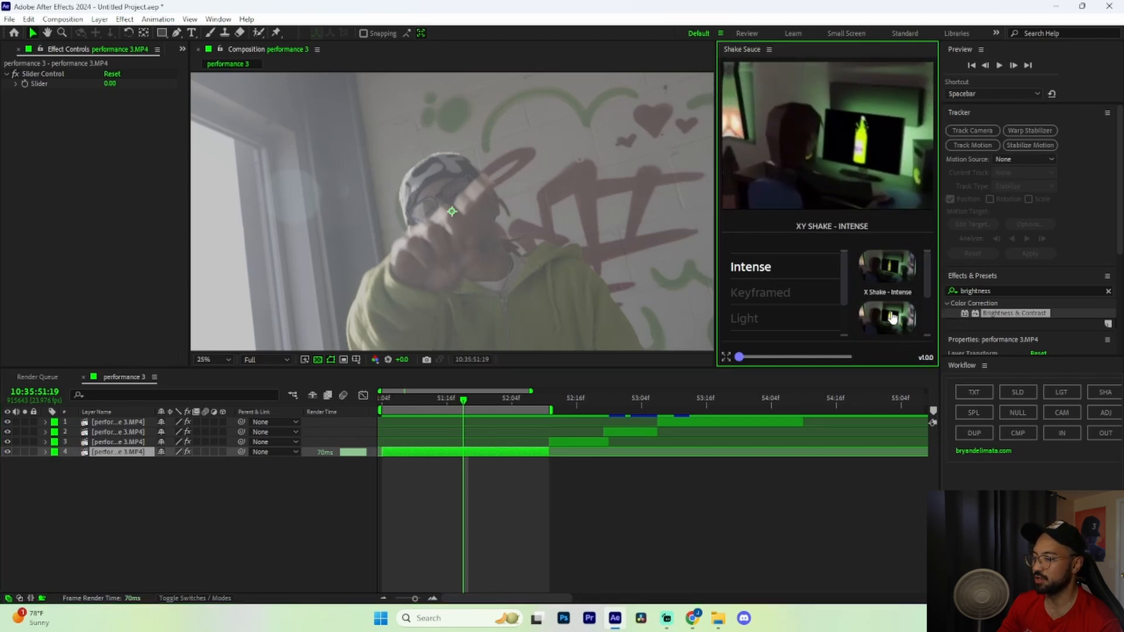
{"action": "double_click", "coordinate": [891, 318]}
{"action": "key", "text": "space"}
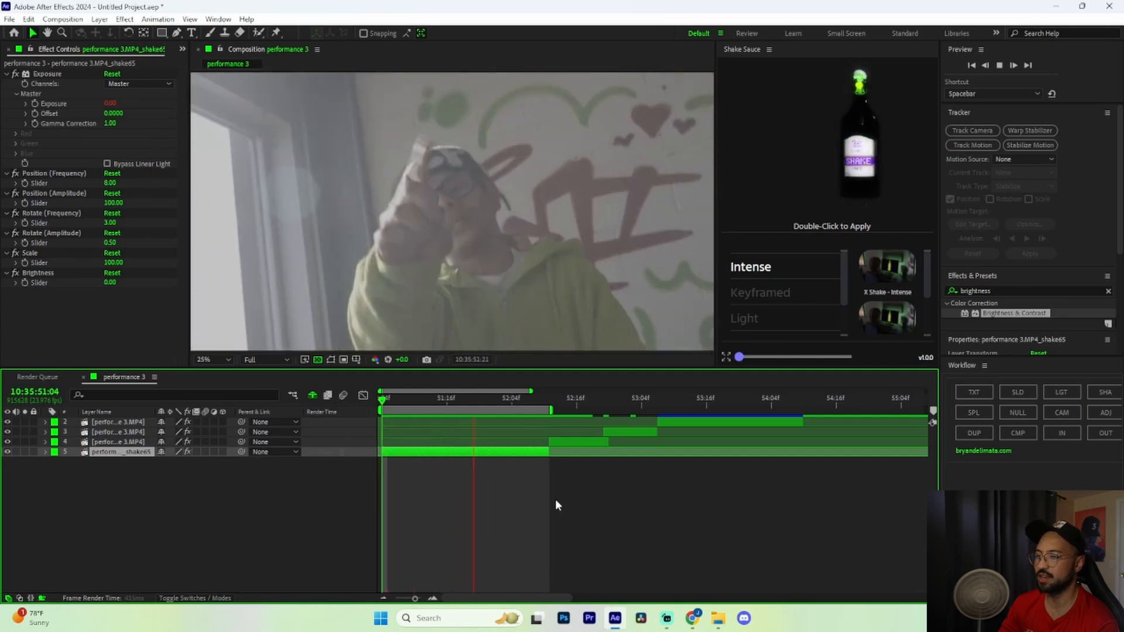
Lower the shake's Position Frequency to 4.00 and replay from 51:21 to check it
{"action": "key", "text": "space"}
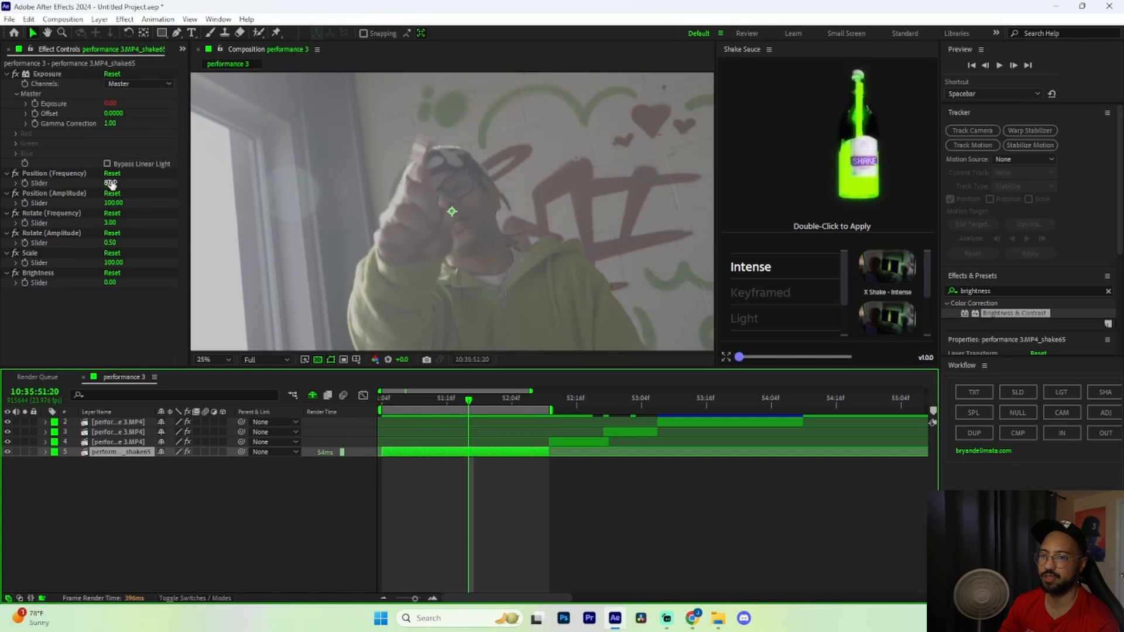
{"action": "left_click_drag", "start_coordinate": [112, 182], "coordinate": [115, 182]}
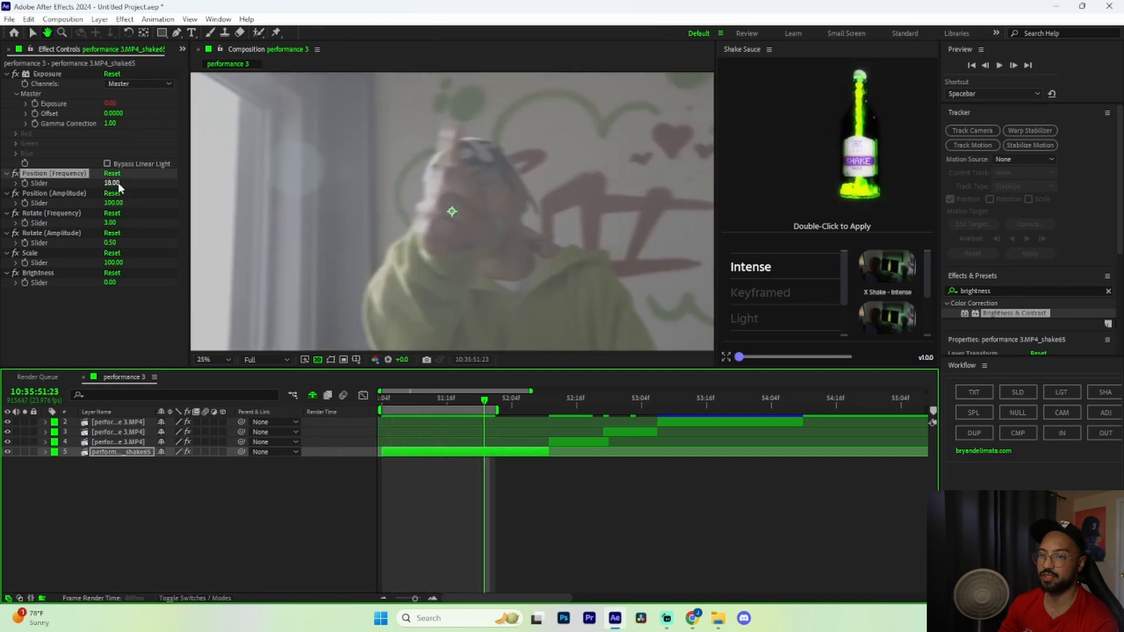
{"action": "left_click_drag", "start_coordinate": [112, 182], "coordinate": [104, 183]}
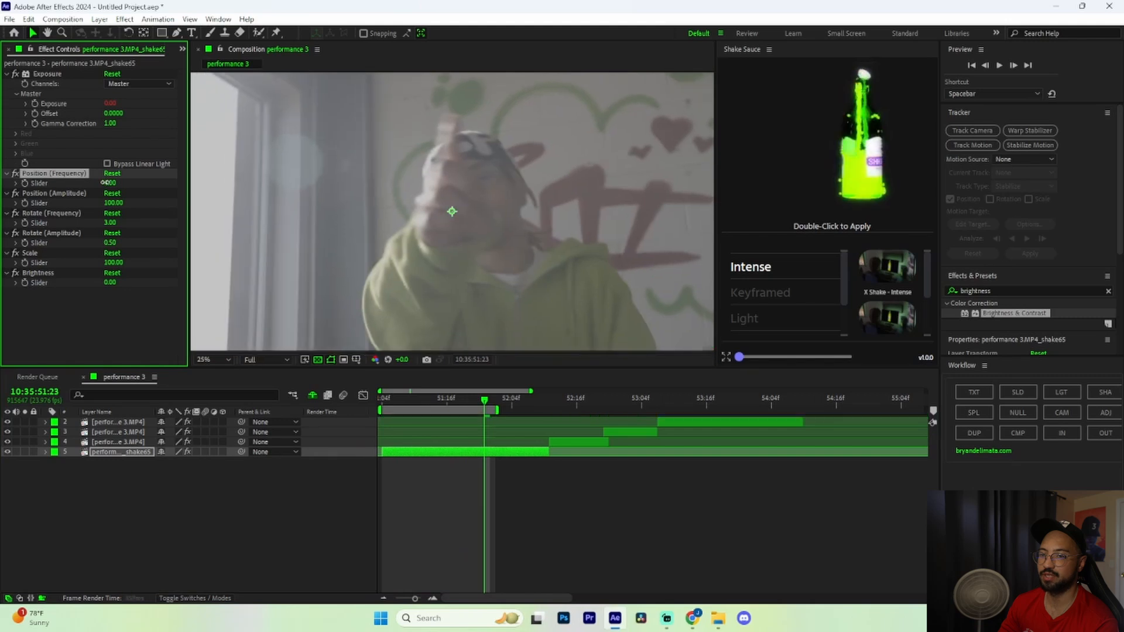
{"action": "left_click", "coordinate": [474, 400]}
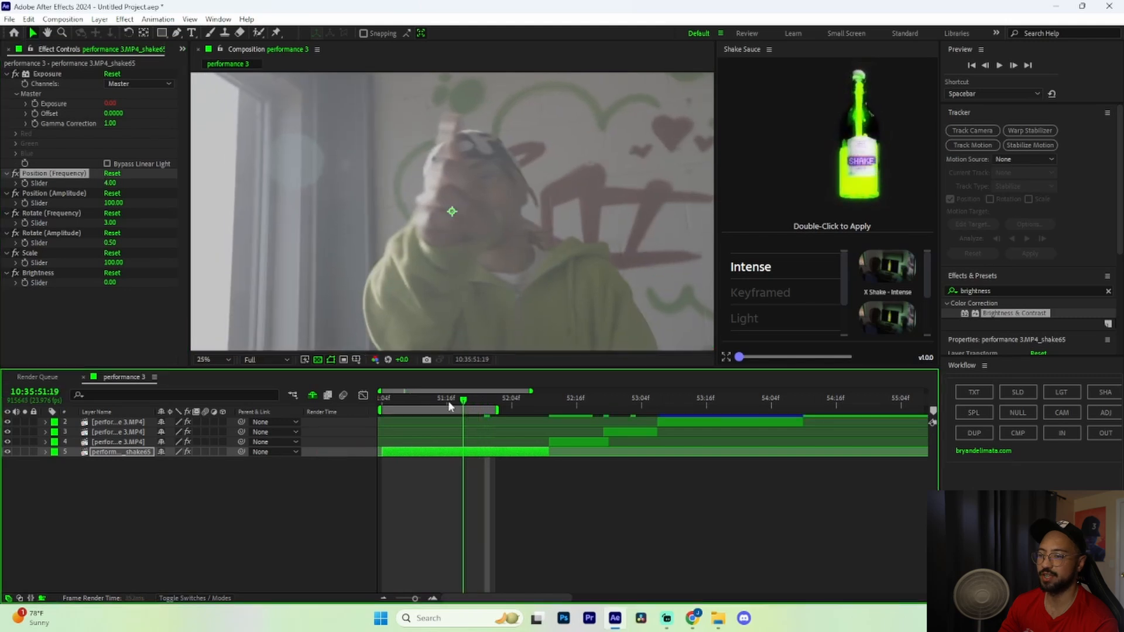
{"action": "key", "text": "space"}
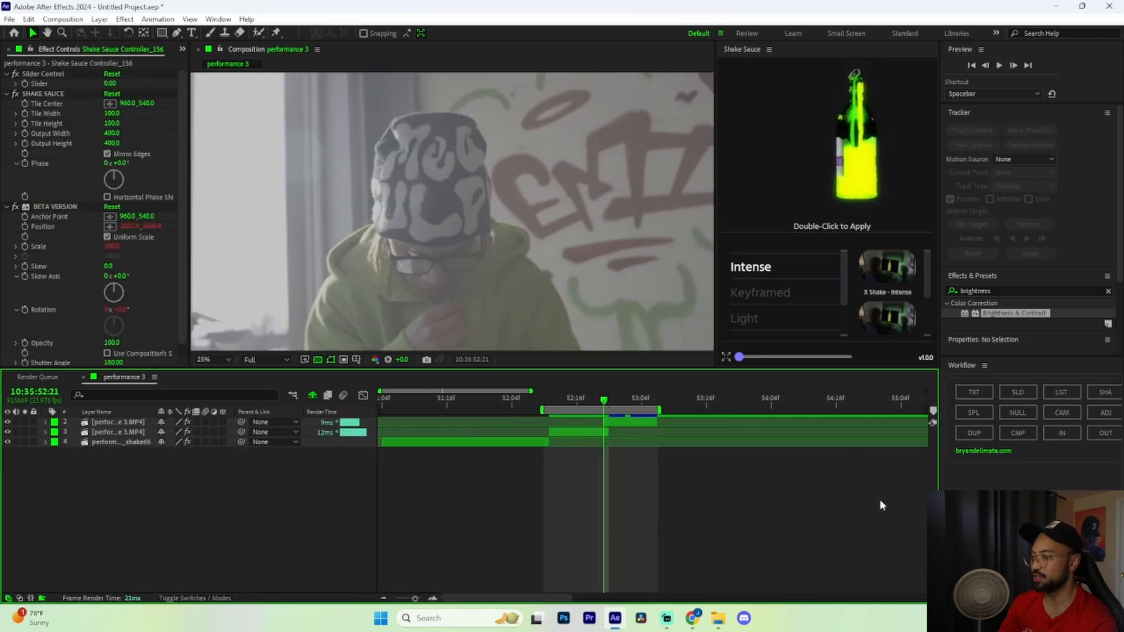
Apply the Keyframed Hard Hit With Flash preset and preview the resulting hit
{"action": "left_click", "coordinate": [763, 293]}
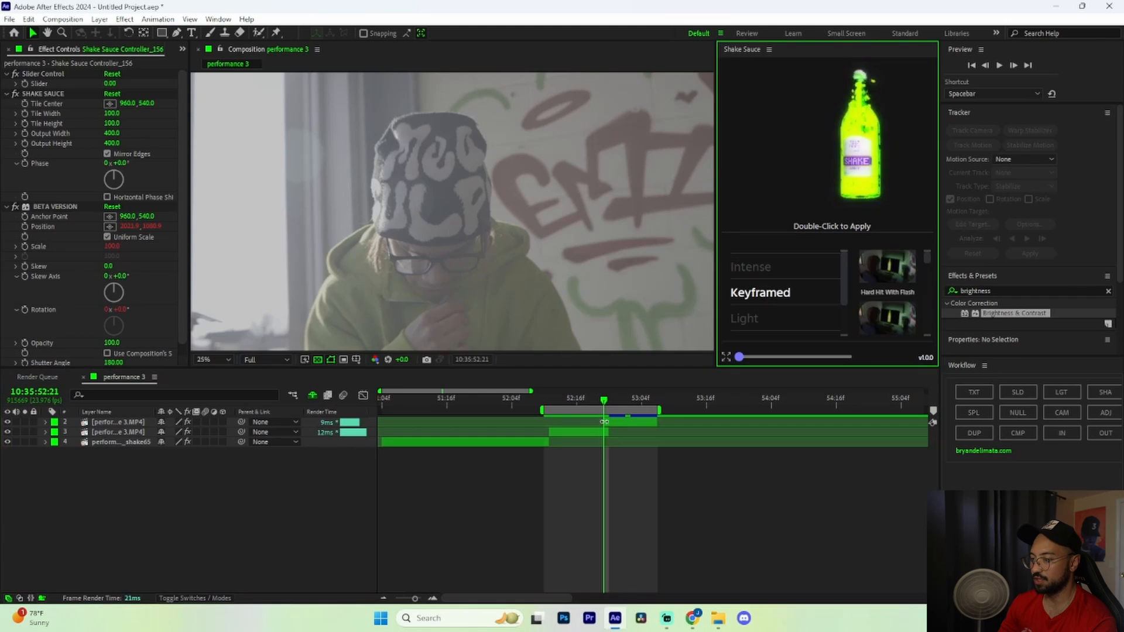
{"action": "left_click", "coordinate": [595, 454]}
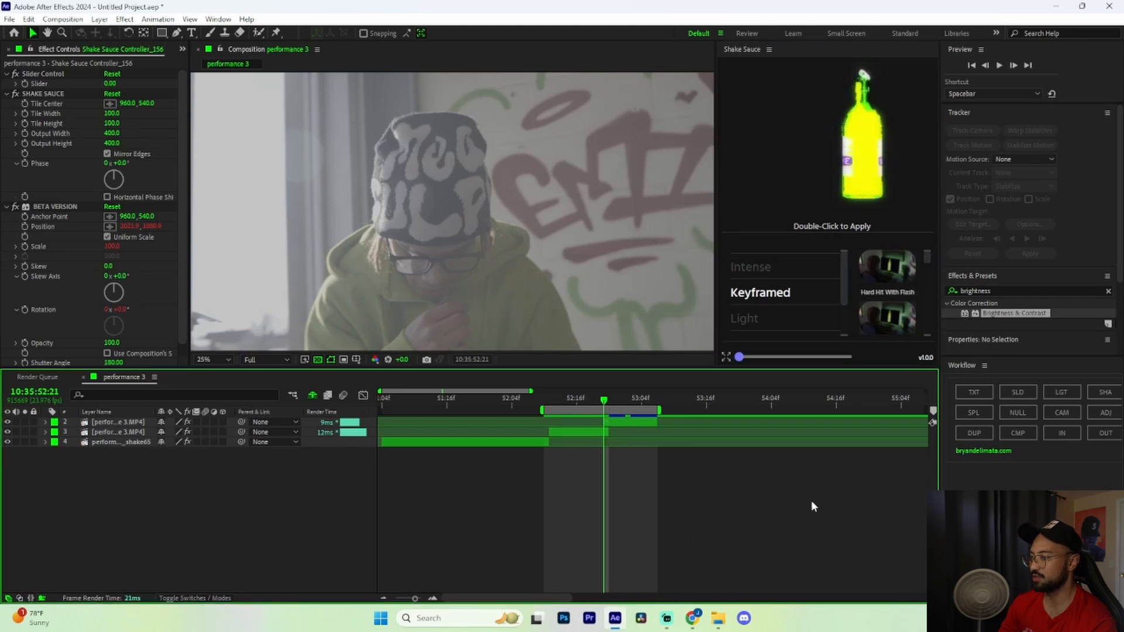
{"action": "mouse_move", "coordinate": [885, 271]}
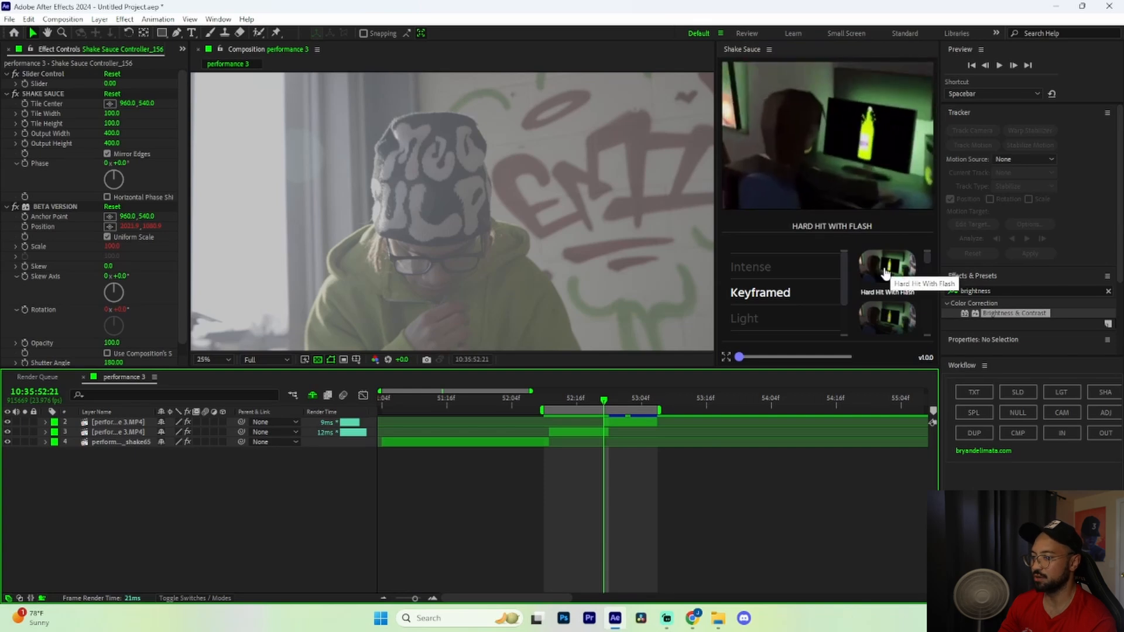
{"action": "double_click", "coordinate": [885, 270]}
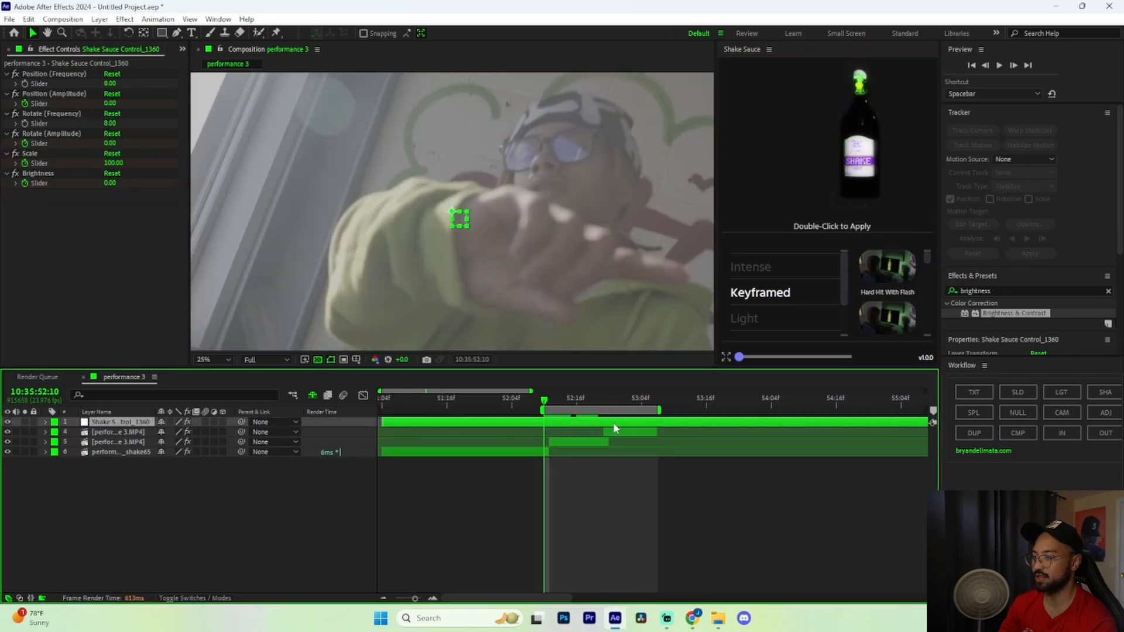
{"action": "key", "text": "space"}
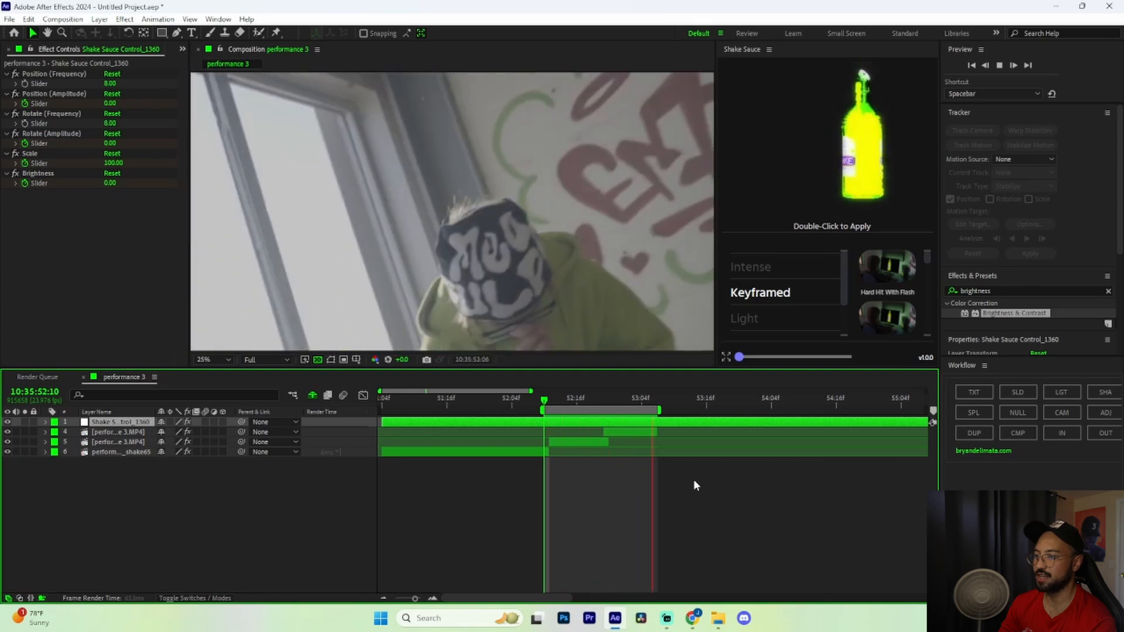
{"action": "key", "text": "space"}
{"action": "mouse_move", "coordinate": [880, 313]}
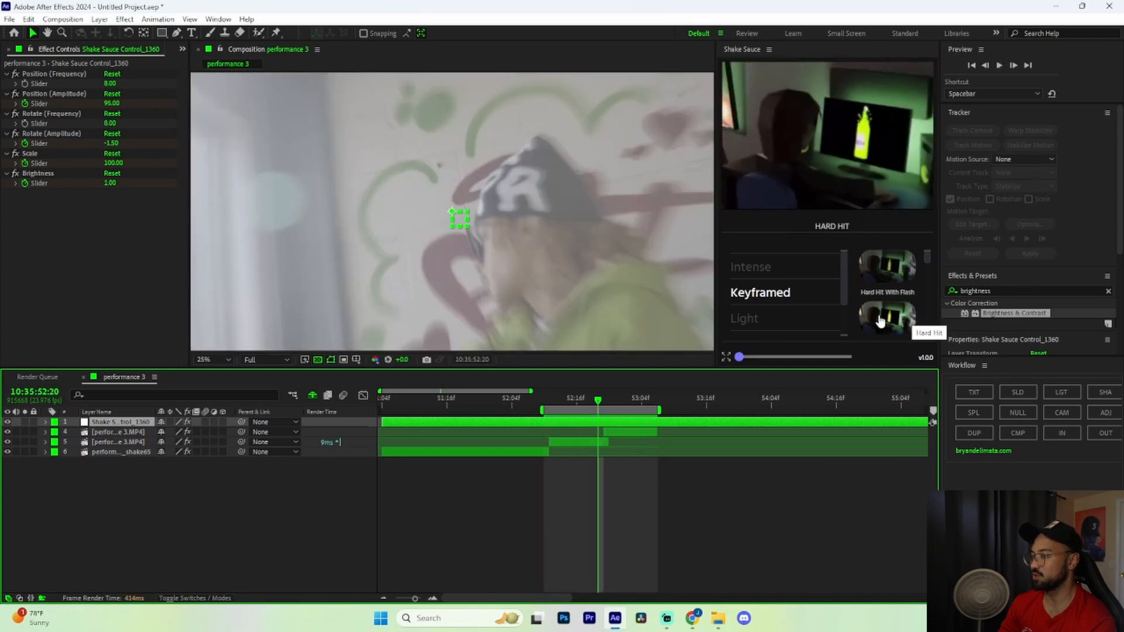
{"action": "scroll", "coordinate": [887, 316], "scroll_direction": "down", "scroll_amount": 1}
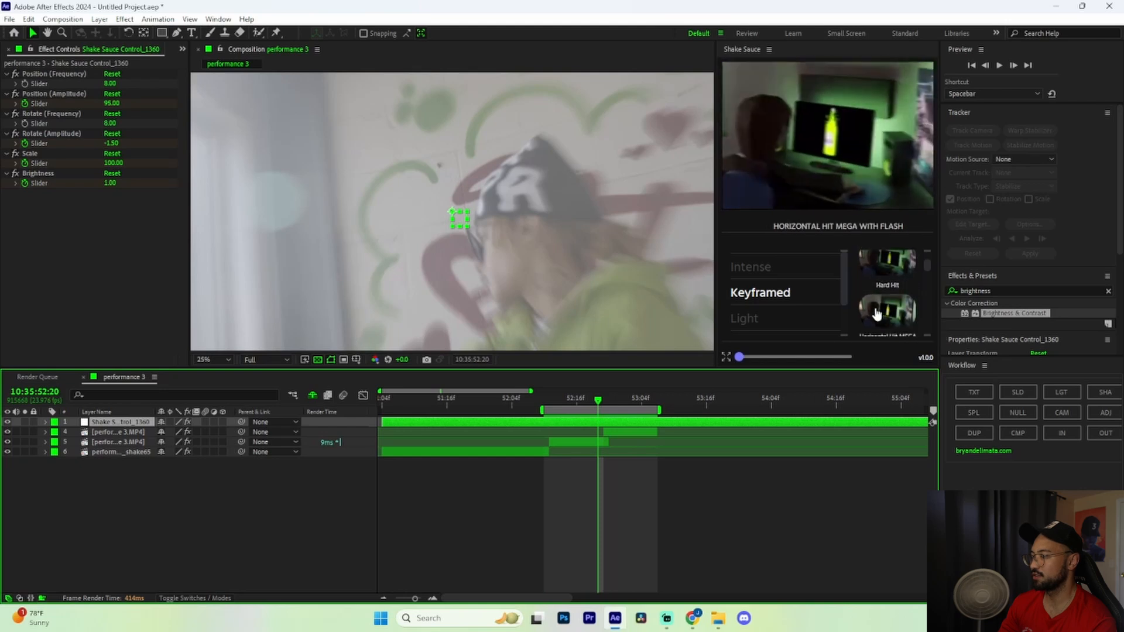
{"action": "scroll", "coordinate": [884, 315], "scroll_direction": "down", "scroll_amount": 1}
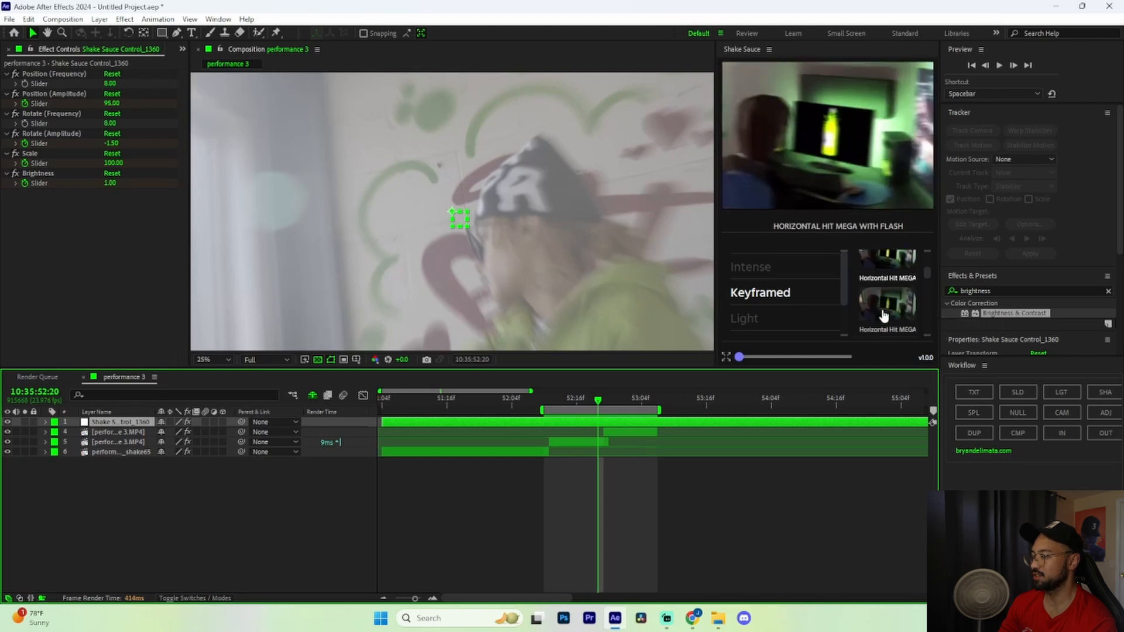
{"action": "scroll", "coordinate": [888, 308], "scroll_direction": "down", "scroll_amount": 1}
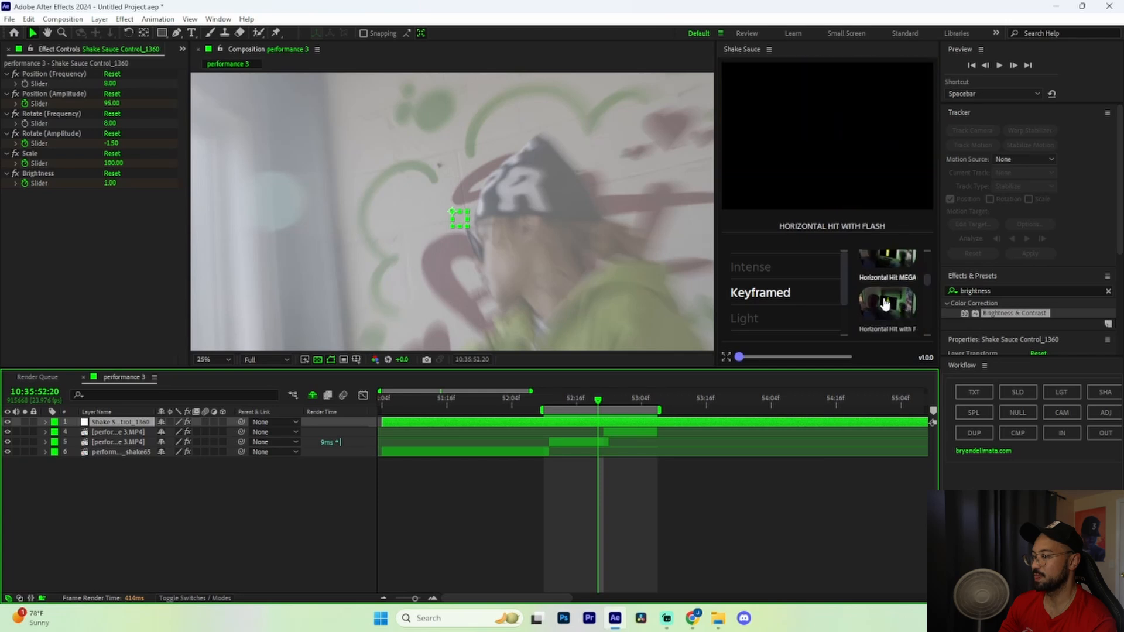